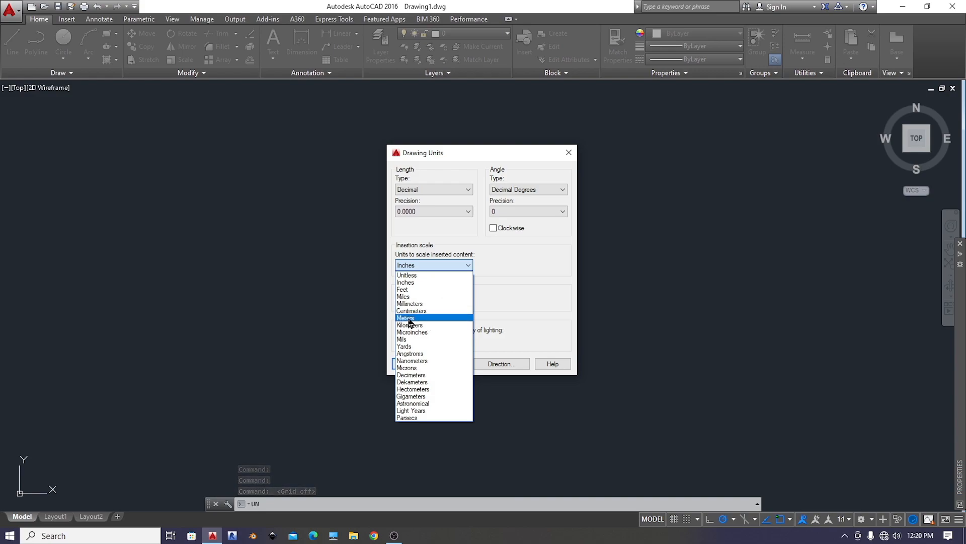
Set the drawing's insertion scale units to Meters
left_click(410, 364)
Draw a closed rectangular outline of lines starting at point 1,1, with a width of 4.6 and a height of 7.6
type("l")
key("Return")
type("1,1")
key("Return")
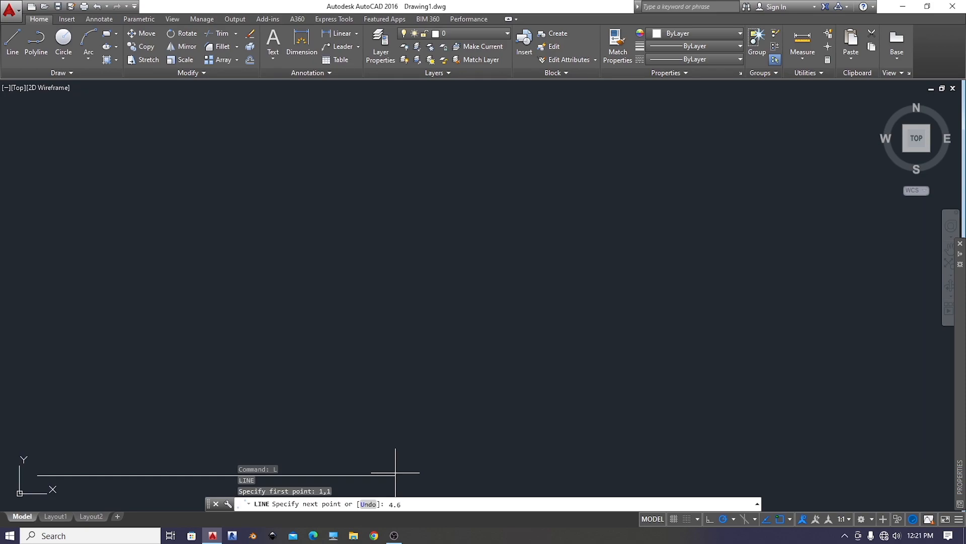
type("4.6")
key("Return")
scroll(107, 460, "up", 5)
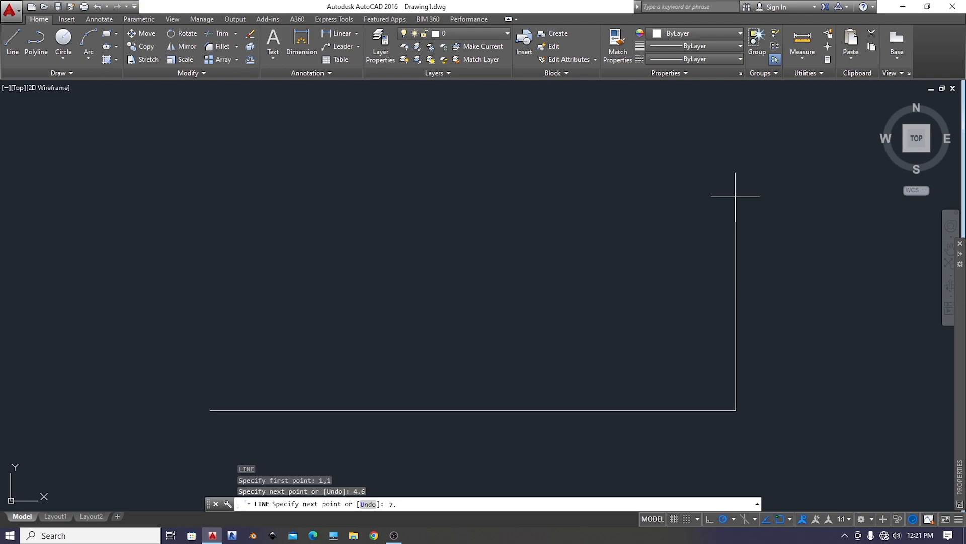
type("7.6")
key("Return")
scroll(735, 201, "down", 8)
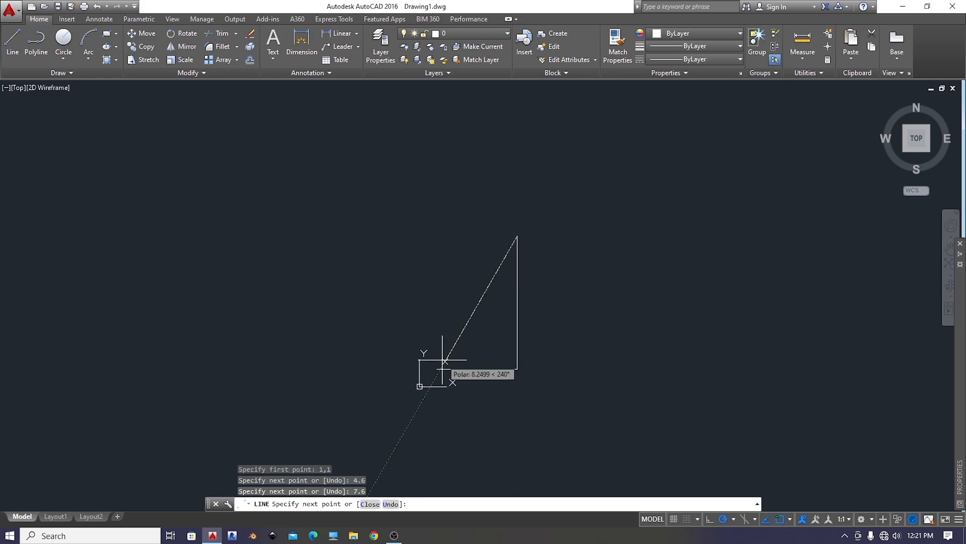
left_click(437, 235)
key("Return")
Offset all four sides of the rectangular outline inward by 0.2 to form the outer walls
middle_click_drag(496, 308, 538, 314)
scroll(550, 278, "up", 5)
type("o")
key("Return")
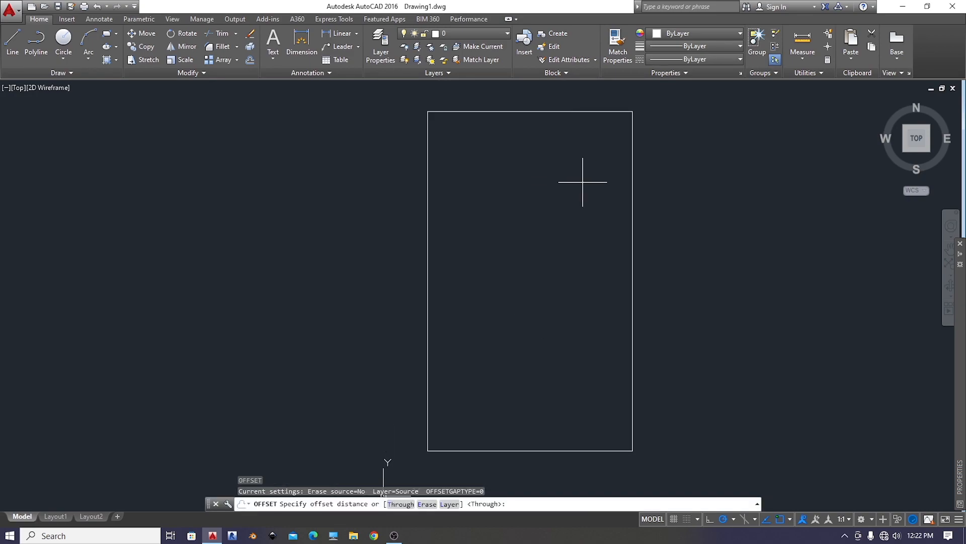
type("0.2")
key("Return")
left_click(544, 112)
left_click(544, 121)
left_click(427, 158)
left_click(504, 176)
left_click(630, 188)
left_click(604, 202)
left_click(570, 451)
left_click(570, 427)
key("Escape")
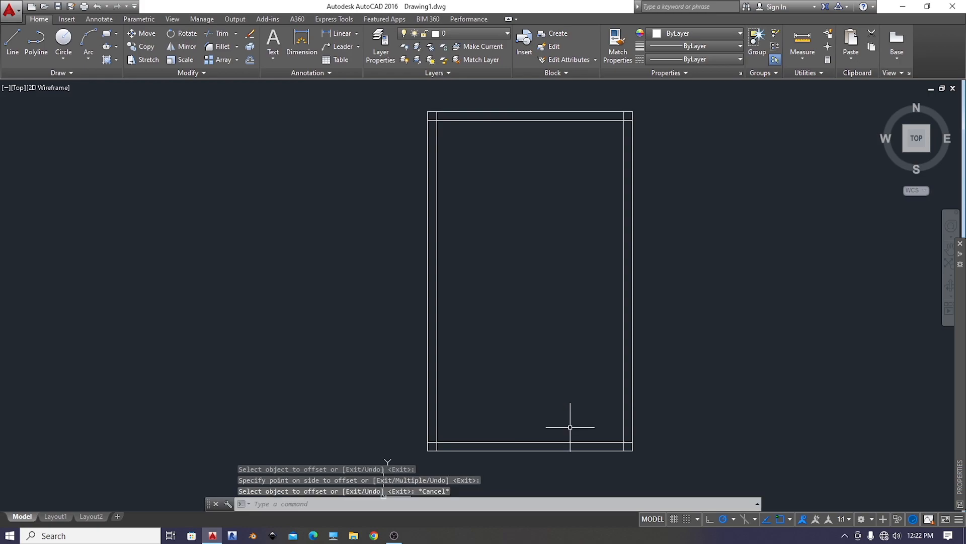
Offset the bottom wall's inner line upward by 4 to start the middle wall
key("Return")
type("4")
key("Return")
left_click(568, 443)
left_click(559, 404)
key("Escape")
Offset the middle wall line upward by 0.2 to give the wall its thickness
key("Return")
type("0.2")
key("Return")
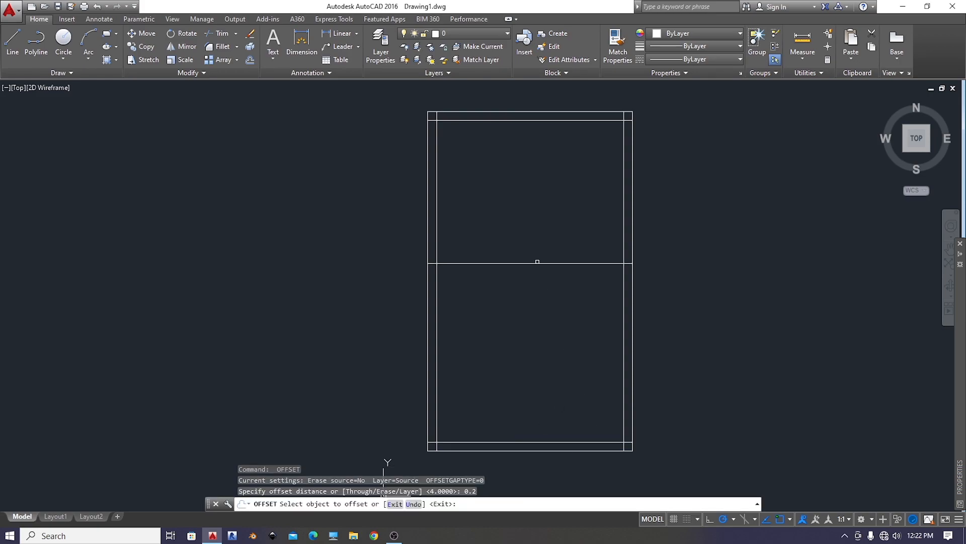
left_click(535, 263)
left_click(549, 239)
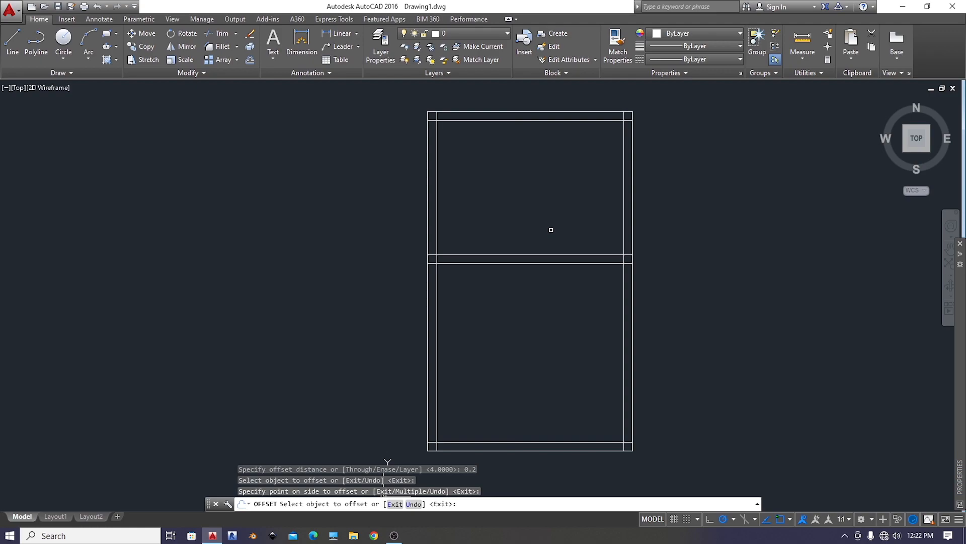
Dimension the clear heights of the upper and lower rooms outside the plan's left wall
left_click(294, 43)
left_click(436, 120)
left_click(436, 255)
left_click(388, 191)
left_click(436, 263)
left_click(436, 442)
left_click(387, 352)
key("Escape")
Offset the right wall's inner line 1.2 to the left
scroll(443, 262, "down", 2)
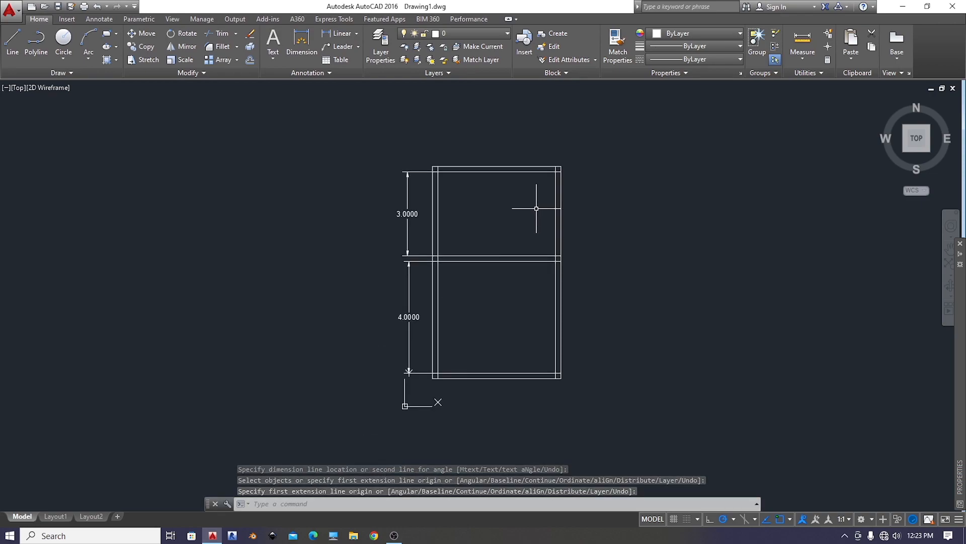
type("o")
key("Return")
scroll(531, 176, "up", 2)
type("1.2")
key("Return")
left_click(571, 176)
left_click(549, 189)
key("Return")
Offset the new vertical line 0.2 to the left to form the upper partition wall
key("Return")
type("0.2")
key("Return")
left_click(517, 211)
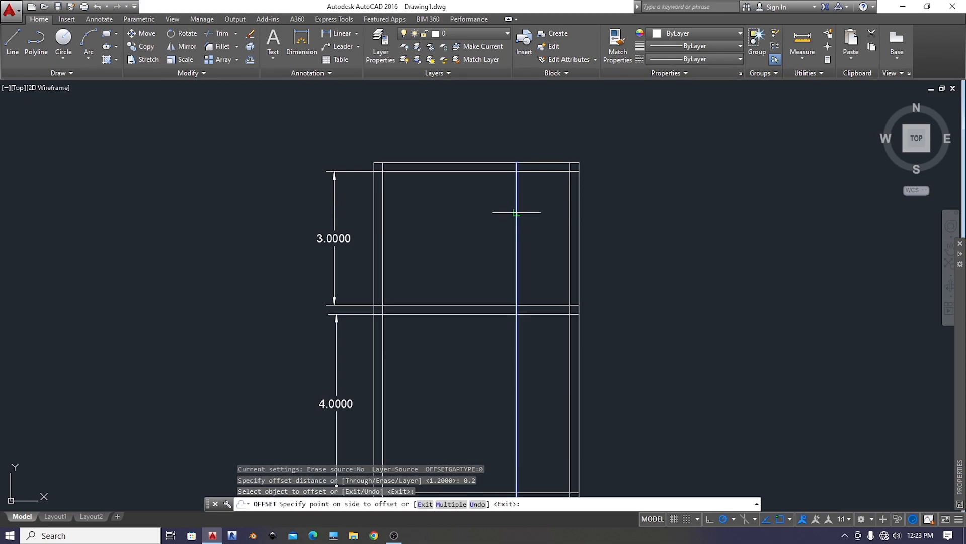
left_click(507, 213)
key("Return")
middle_click_drag(538, 241, 531, 216)
scroll(531, 216, "down", 2)
key("ctrl+z")
key("ctrl+z")
key("ctrl+z")
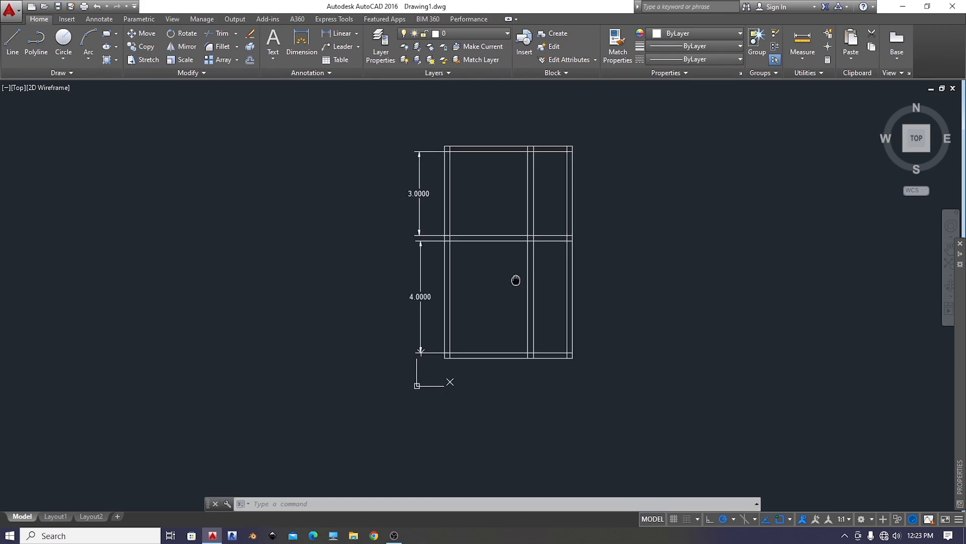
Offset the right wall's inner line 2 to the left for the lower partition
type("o")
key("Return")
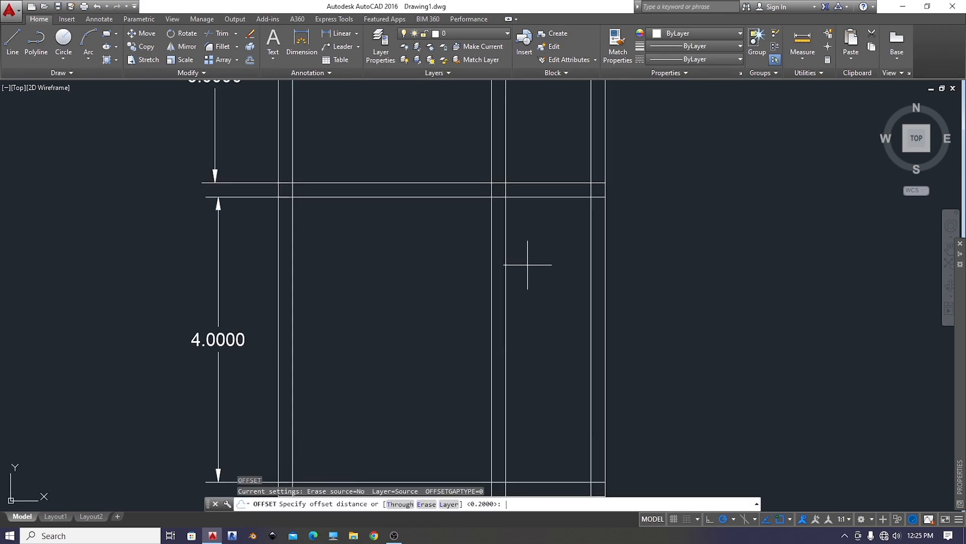
scroll(528, 256, "up", 2)
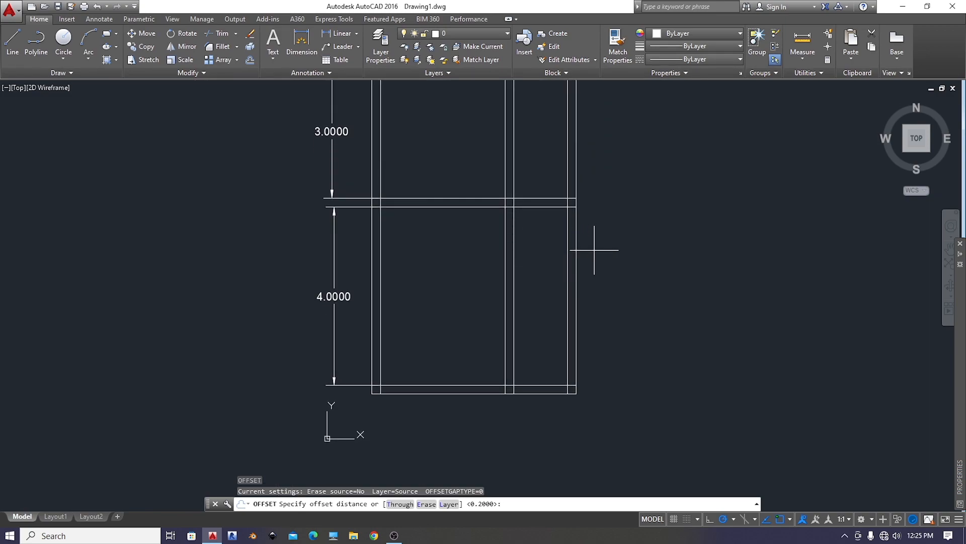
type("2")
key("Return")
left_click(570, 256)
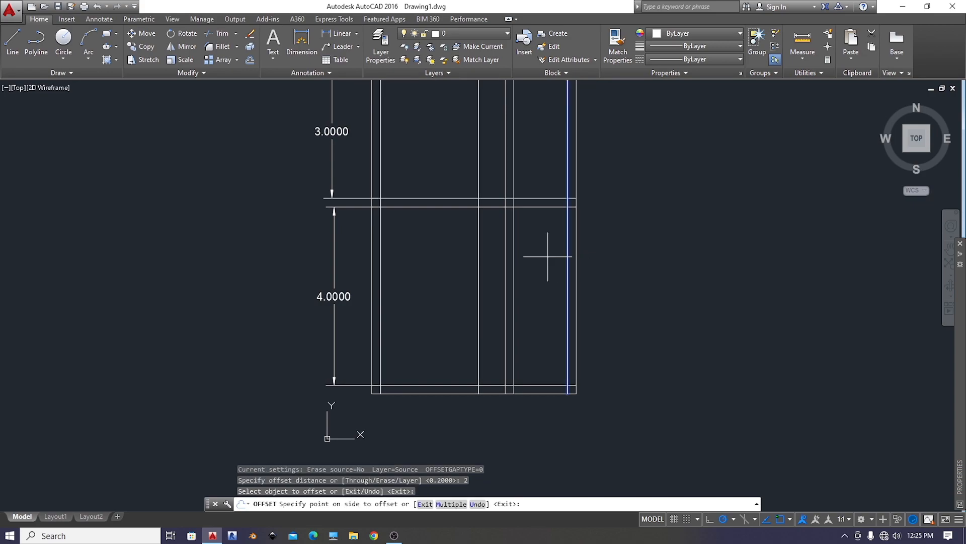
left_click(498, 292)
key("Return")
Offset the lower partition line 0.1 to the left to give it thickness
key("Return")
type("0.1")
key("Return")
left_click(477, 286)
left_click(473, 288)
key("Escape")
Trim the 0.2 partition out of the lower room and clean up the thin partition's junction with the bottom wall
type("tr")
key("Return")
key("Return")
scroll(514, 394, "up", 2)
left_click(525, 387)
left_click(492, 386)
double_click(523, 322)
left_click(534, 323)
left_click(490, 323)
scroll(459, 387, "up", 2)
left_click(468, 387)
left_click(432, 387)
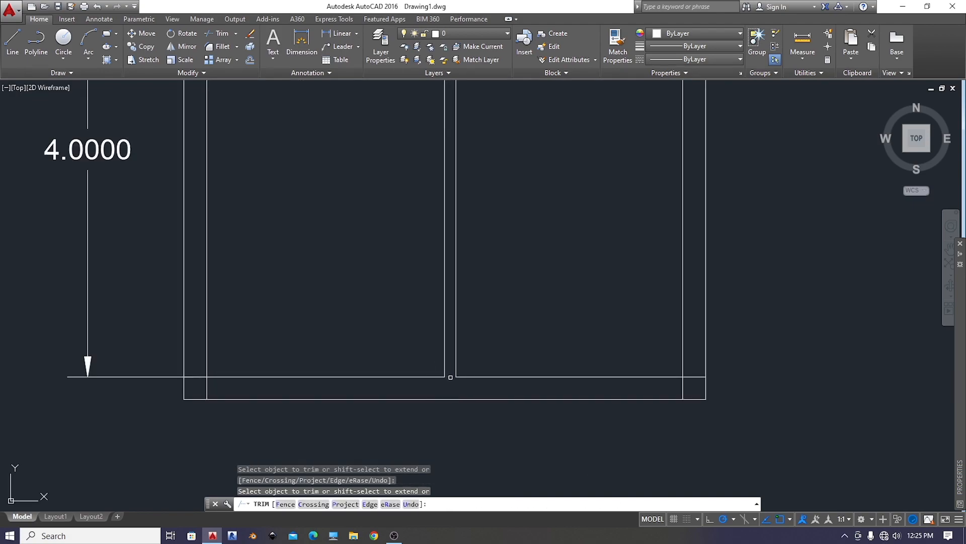
Trim the overlapping lines where the 0.2 partition meets the middle wall
scroll(512, 215, "down", 3)
scroll(497, 209, "up", 3)
left_click(479, 196)
left_click(494, 185)
left_click(494, 185)
Trim the partition line ends running through the top wall and clean up the plan's upper-right inner corner
scroll(529, 171, "down", 2)
middle_click_drag(524, 165, 528, 284)
scroll(481, 187, "up", 2)
left_click(459, 184)
left_click(461, 184)
left_click(462, 184)
left_click(533, 183)
left_click(615, 185)
left_click(623, 191)
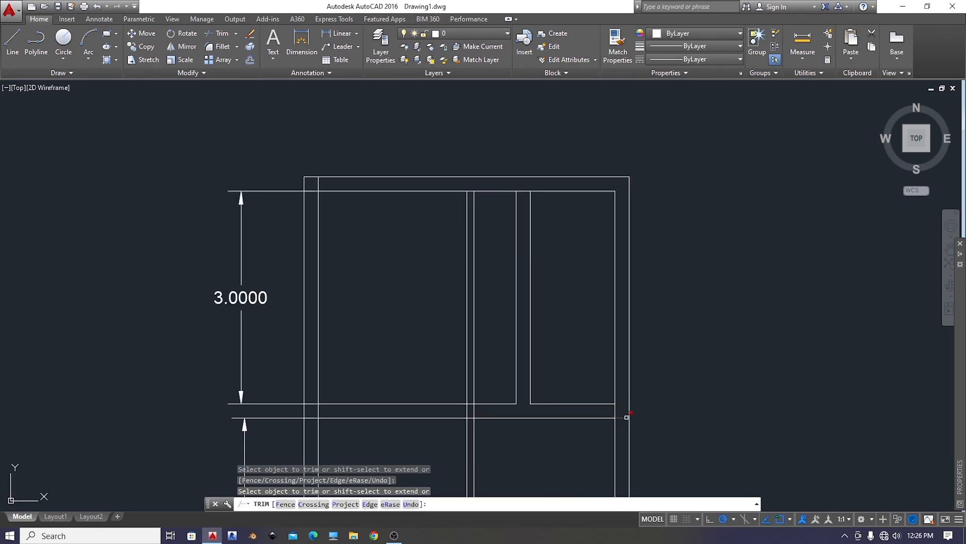
Trim the overlapping lines where the middle wall meets the right outer wall
left_click(627, 417)
left_click(615, 411)
scroll(607, 401, "down", 2)
middle_click_drag(613, 349, 614, 315)
key("Escape")
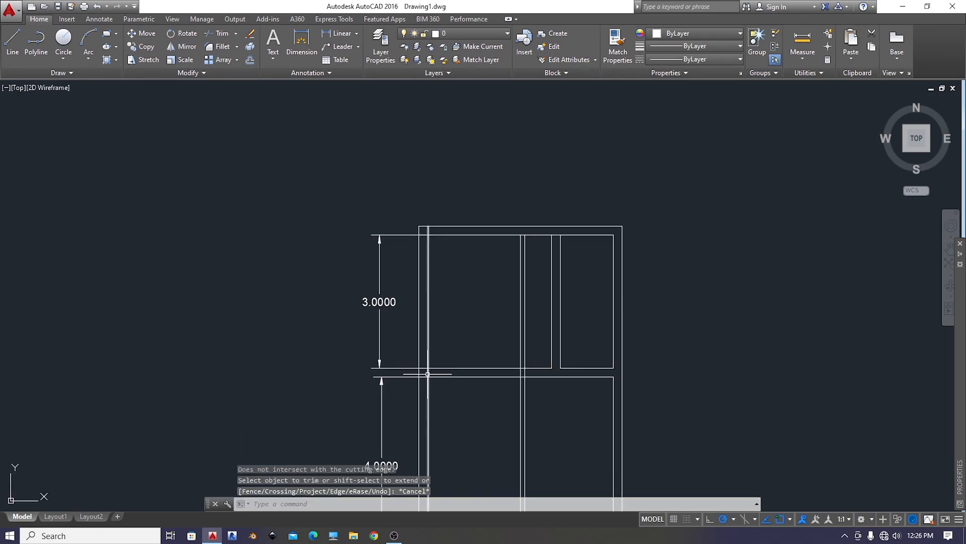
Trim the thin partition's two lines out of the upper-left room
middle_click_drag(496, 282, 477, 203)
type("tr")
key("Return")
key("Return")
left_click(510, 198)
left_click(499, 187)
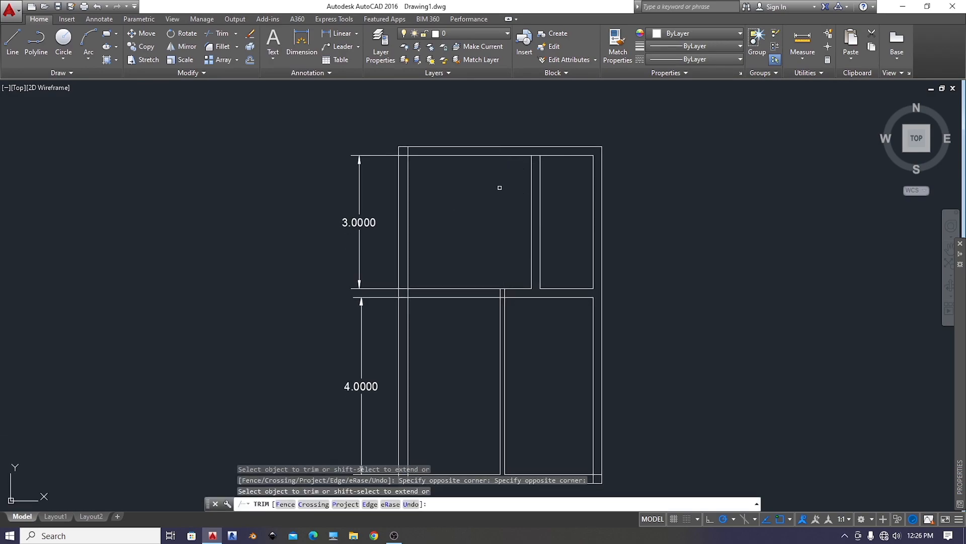
scroll(514, 297, "up", 2)
key("Escape")
Offset the middle wall's lower line 1 downward to mark the top of the thin partition
type("o")
key("Return")
type("1")
key("Return")
left_click(493, 298)
left_click(493, 307)
key("Escape")
Trim the thin partition above the offset line and the offset line on both sides of the partition
type("tr")
key("Return")
key("Return")
left_click(515, 321)
left_click(482, 328)
left_click(520, 371)
left_click(481, 370)
key("Escape")
Delete the leftover segment in the left wall and the partition stubs inside the middle wall
left_click(339, 368)
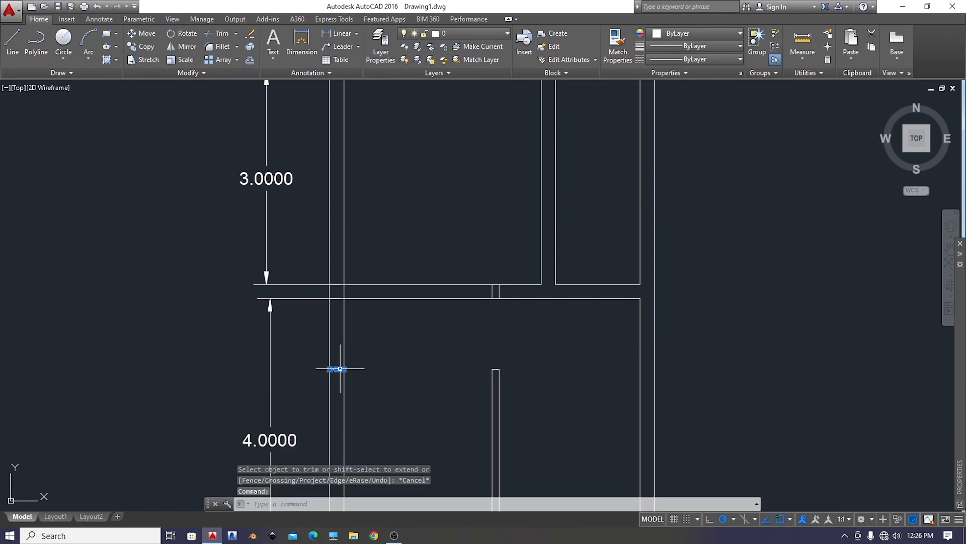
key("Delete")
scroll(509, 281, "down", 2)
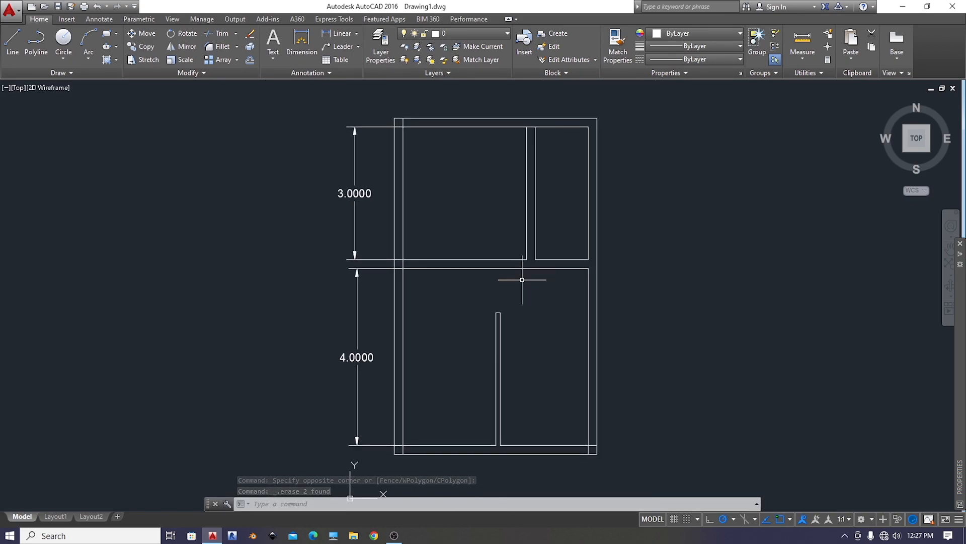
Delete the upper-right room's bottom line and extend its two side lines down to the middle wall's lower line
left_click(546, 259)
key("Delete")
type("EX")
key("Return")
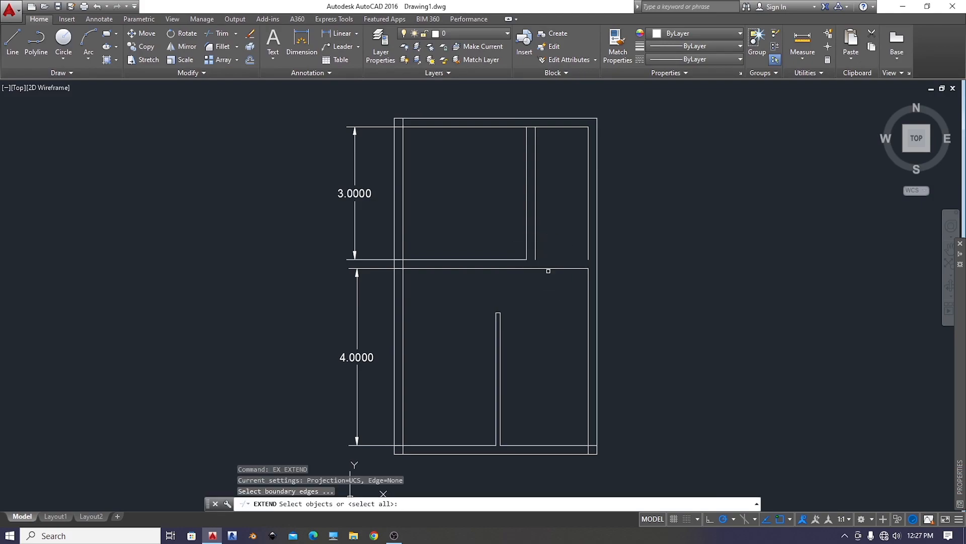
left_click(588, 248)
key("Escape")
Trim the middle wall's lower line between the 0.2 partition and the right wall
type("tr")
key("Return")
key("Return")
left_click(561, 269)
key("Escape")
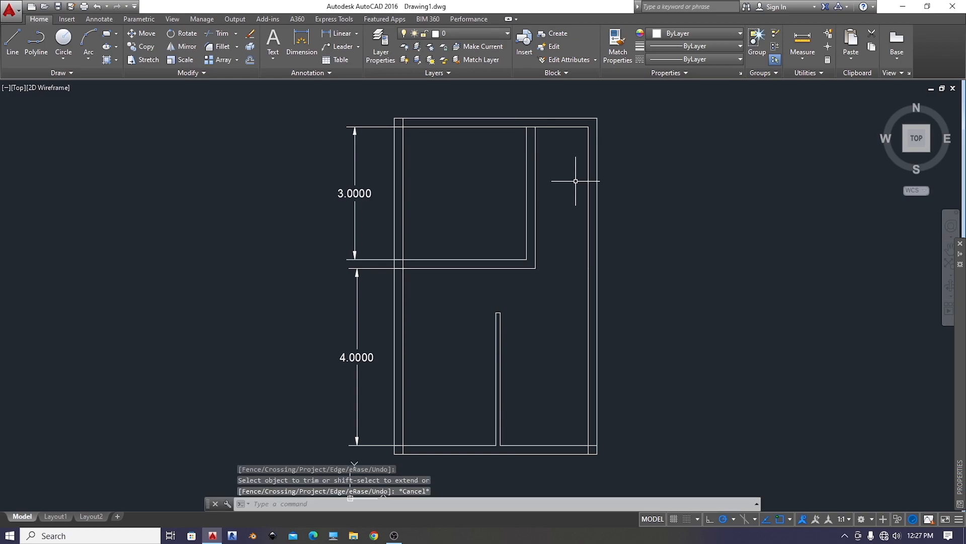
Offset the top wall's inner line 2 downward to start a partition across the narrow upper-right room
type("o")
key("Return")
type("2")
key("Return")
left_click(551, 127)
left_click(556, 146)
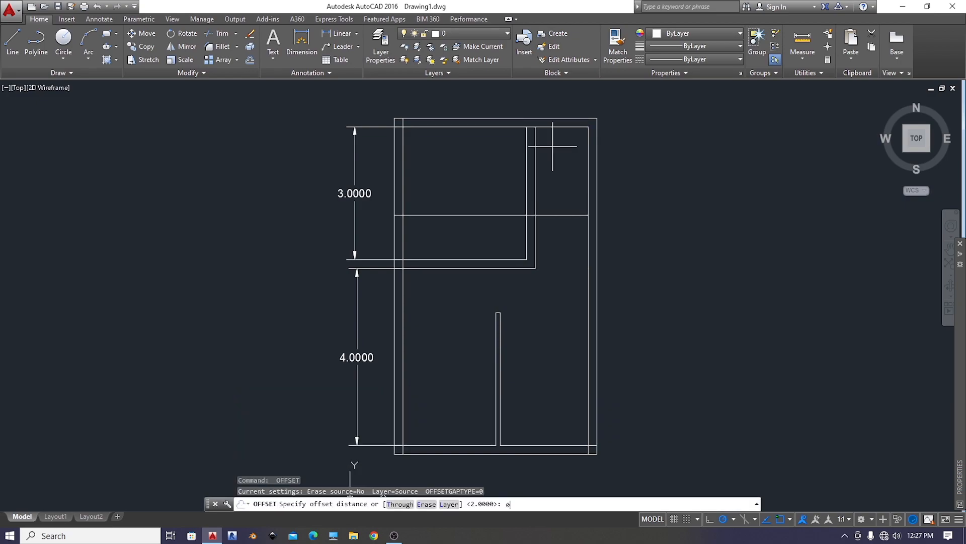
Trim both horizontal partition lines out of the upper-left room and the 0.2 partition wall
left_click(418, 211)
left_click(432, 226)
scroll(534, 217, "up", 6)
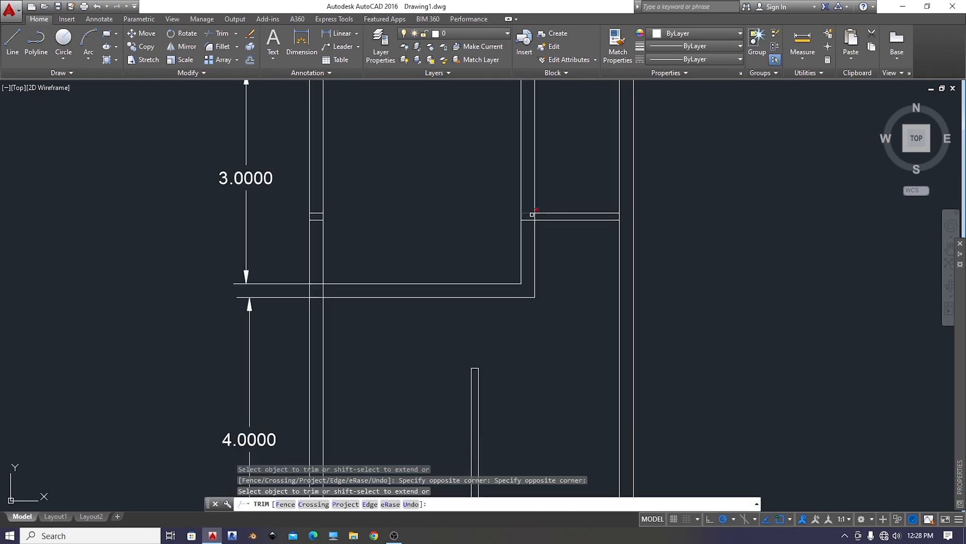
left_click(534, 226)
scroll(587, 241, "down", 5)
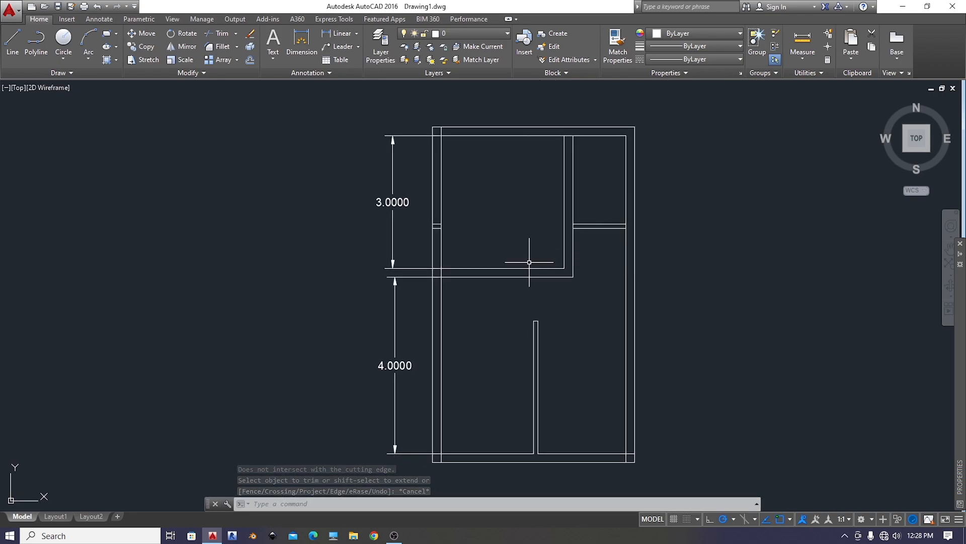
Offset the 0.2 partition's right line 0.75 to the right, across the narrow upper-right room
key("Escape")
type("o")
key("Return")
type("0.75")
key("Return")
left_click(573, 236)
left_click(582, 328)
middle_click_drag(488, 429, 511, 324)
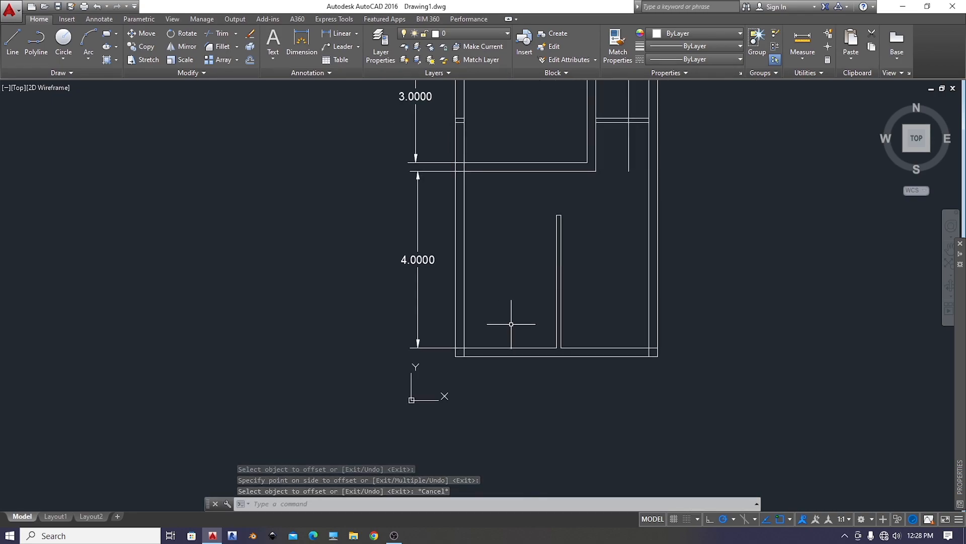
Offset the left outer wall's inner line 1.05 to the right to mark an opening in the bottom wall
key("Escape")
type("O")
key("Return")
type("1.05")
key("Return")
left_click(464, 328)
left_click(490, 300)
middle_click_drag(569, 164, 557, 236)
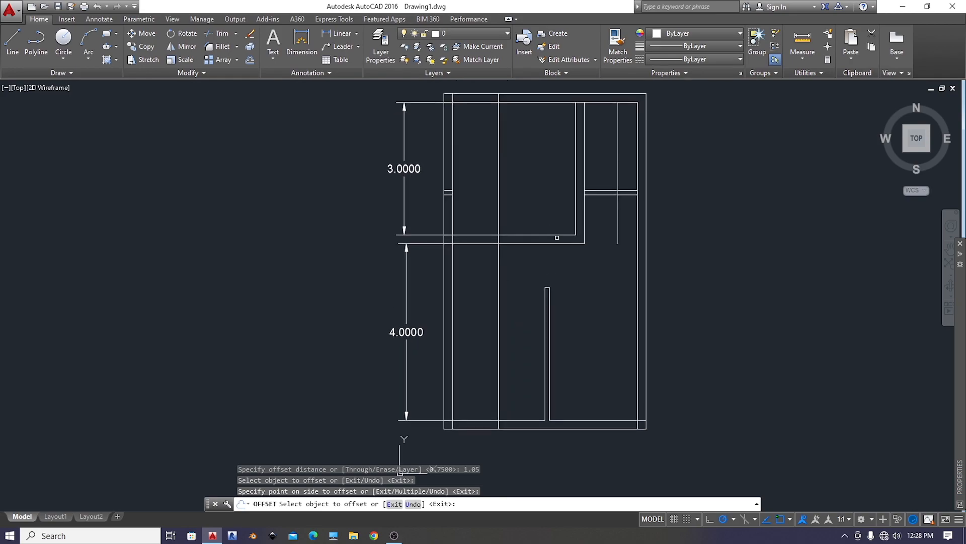
Offset the short line closing the middle wall below the 0.2 partition 1.05 to the left to mark an opening
scroll(566, 249, "up", 6)
key("Escape")
type("o")
key("Return")
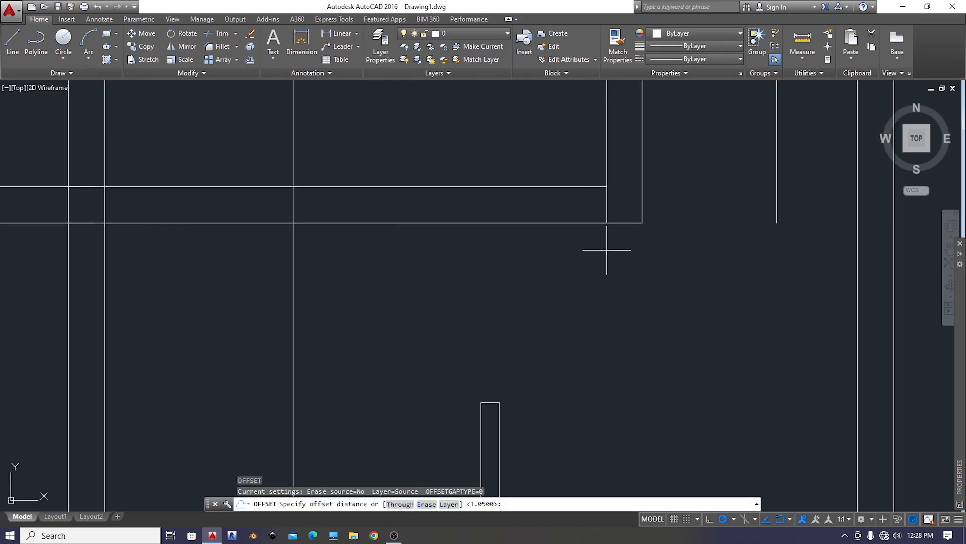
key("Return")
key("Return")
type("0.1")
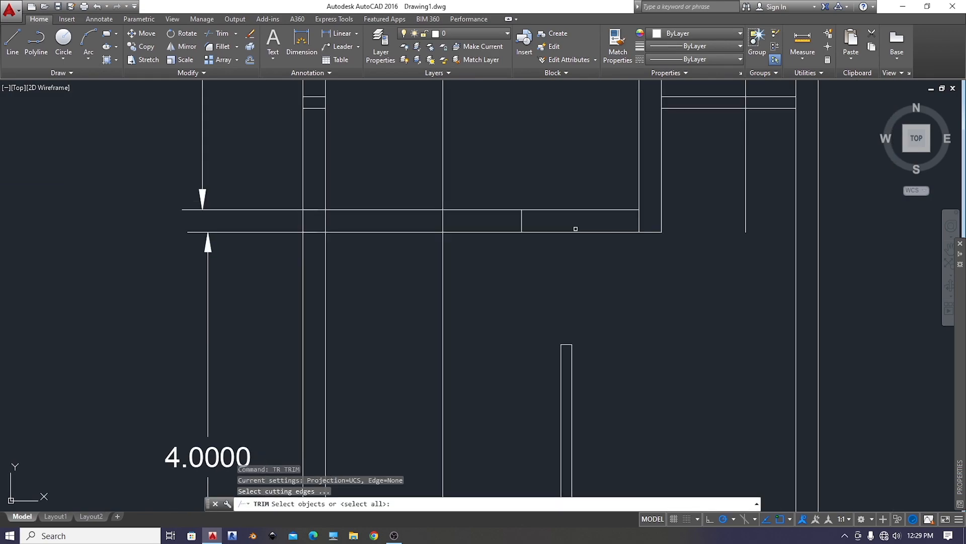
Trim the marked openings out of the middle wall, the narrow room's partition and the bottom wall
scroll(576, 226, "down", 5)
scroll(587, 231, "up", 3)
key("Escape")
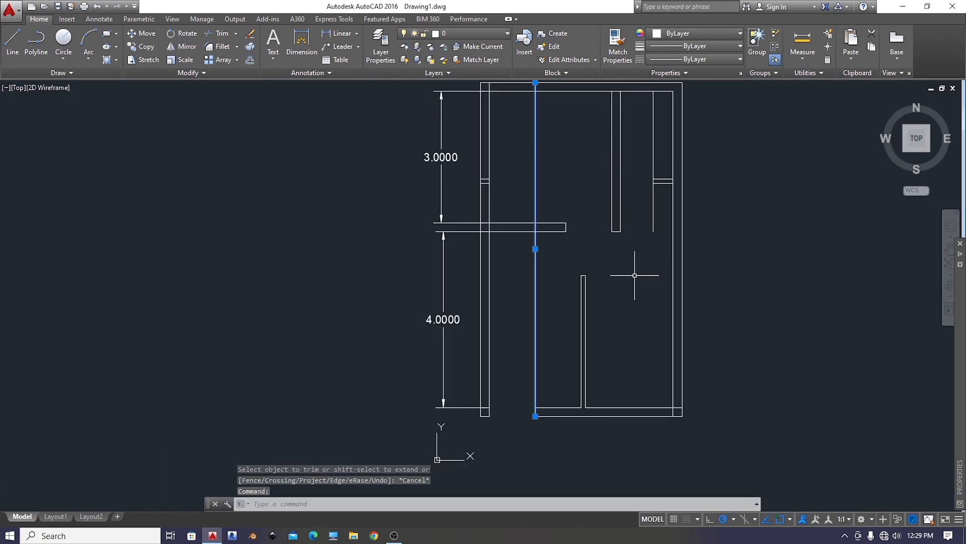
Close the cut ends of the bottom wall and the short partition with lines, removing the long 1.05 and 0.75 guide lines
type("l")
key("Return")
scroll(539, 405, "up", 5)
scroll(561, 367, "down", 6)
scroll(682, 199, "up", 3)
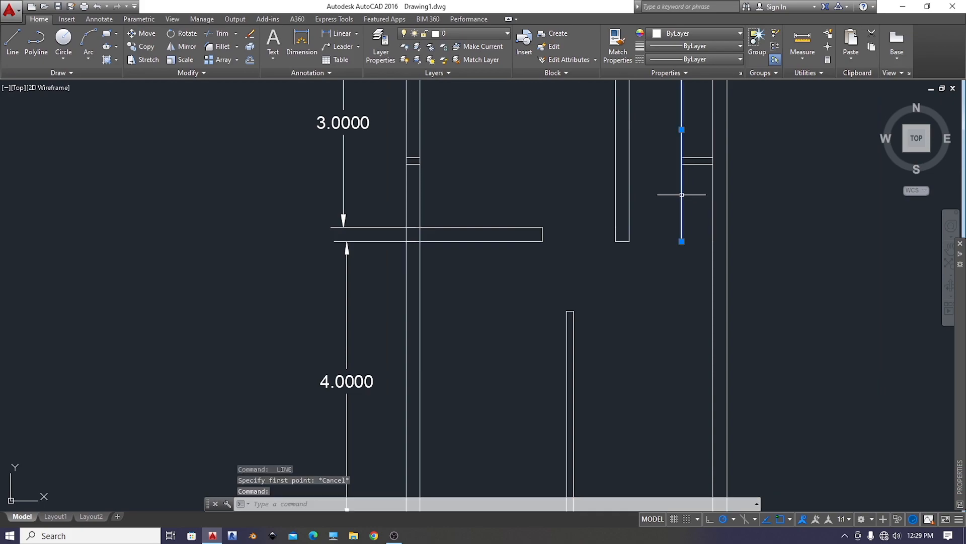
left_click(681, 157)
left_click(681, 164)
key("Return")
Delete the two leftover partition line pieces inside the left outer wall
scroll(675, 175, "down", 7)
left_click(569, 166)
left_click(565, 184)
key("Delete")
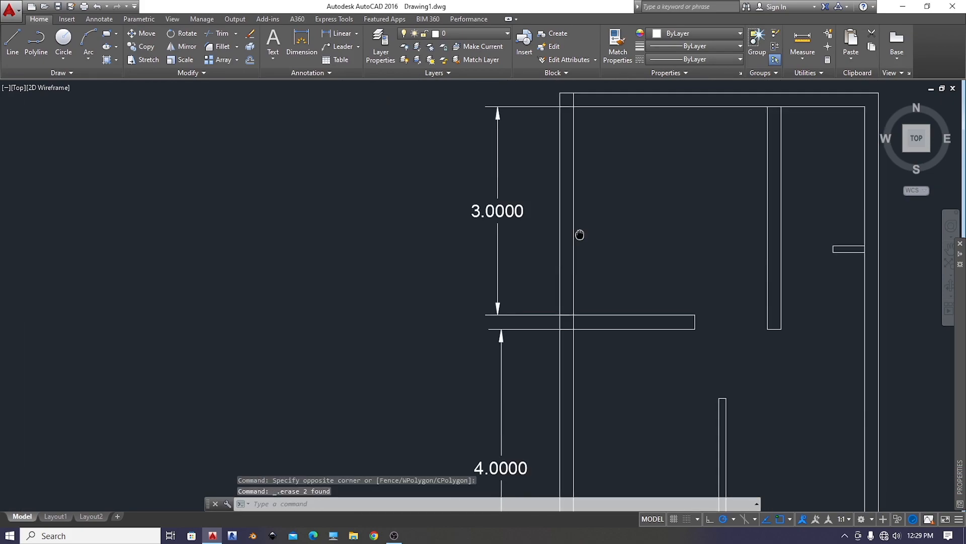
Trim the left wall's inner line where it crosses the top wall
left_click(573, 151)
key("Escape")
type("tr")
key("Return")
key("Return")
left_click(571, 153)
key("Escape")
Stretch the 3.0000 dimension's origin points from the left wall's inner line to its outer line
left_click(567, 162)
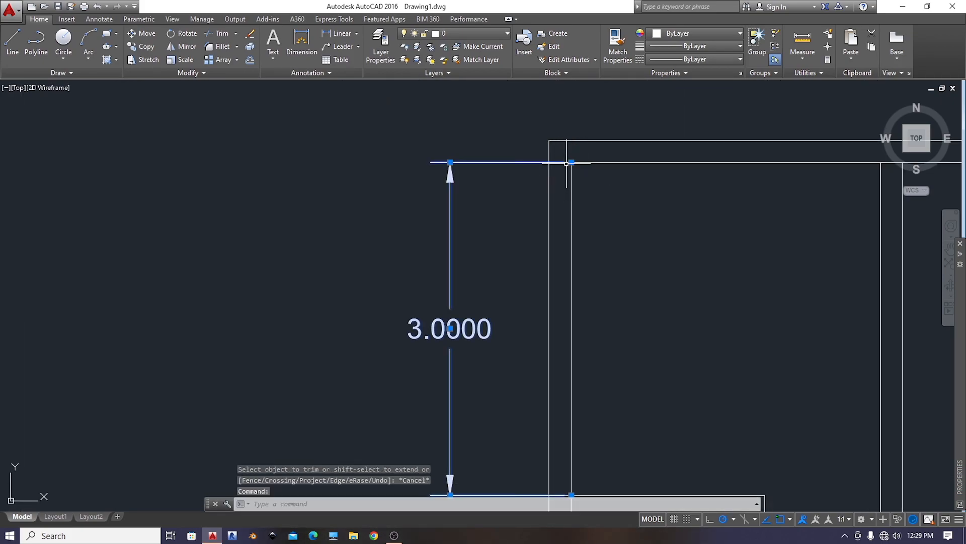
left_click(571, 163)
left_click(549, 162)
scroll(639, 244, "down", 2)
key("Escape")
Trim the left wall's inner line where it crosses the end of the middle wall
type("tr")
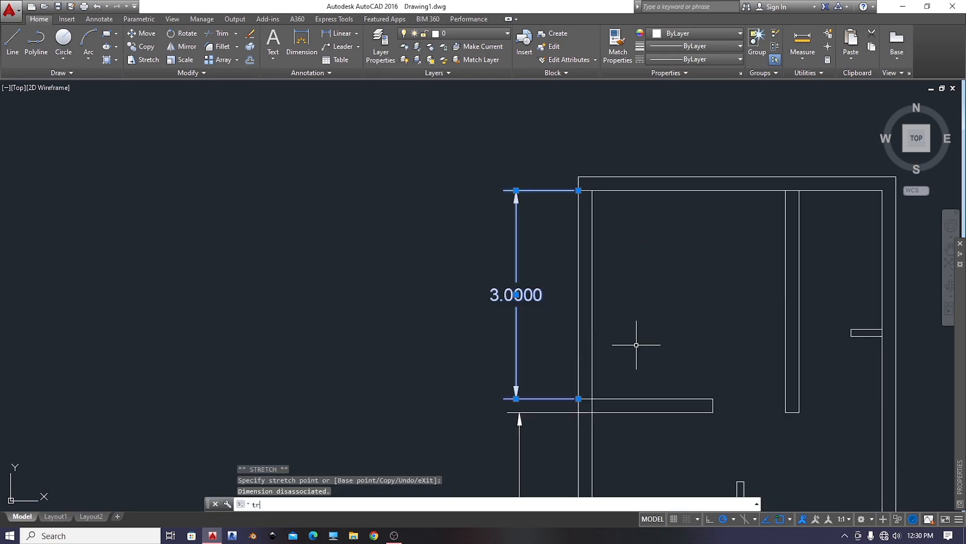
key("Return")
key("Return")
left_click(592, 406)
key("Escape")
Stretch the 4.0000 dimension's upper origin point to the left wall's outer line
left_click(585, 412)
left_click(592, 412)
left_click(578, 413)
Trim the middle wall's lower line out of the left outer wall
type("tr")
key("Return")
key("Return")
left_click(587, 412)
scroll(595, 483, "up", 3)
middle_click_drag(596, 483, 576, 384)
scroll(587, 227, "down", 2)
key("Escape")
Move the 4.0000 dimension's lower origin to the left wall's outer line and delete the leftover line near the wall's bottom end
left_click(565, 334)
left_click(578, 336)
left_click(556, 335)
key("Delete")
key("ctrl+z")
left_click(565, 336)
key("Delete")
Trim the overlapping inner wall lines at the plan's lower-right corner
scroll(565, 339, "down", 6)
scroll(599, 337, "up", 4)
type("tr")
key("Return")
key("Return")
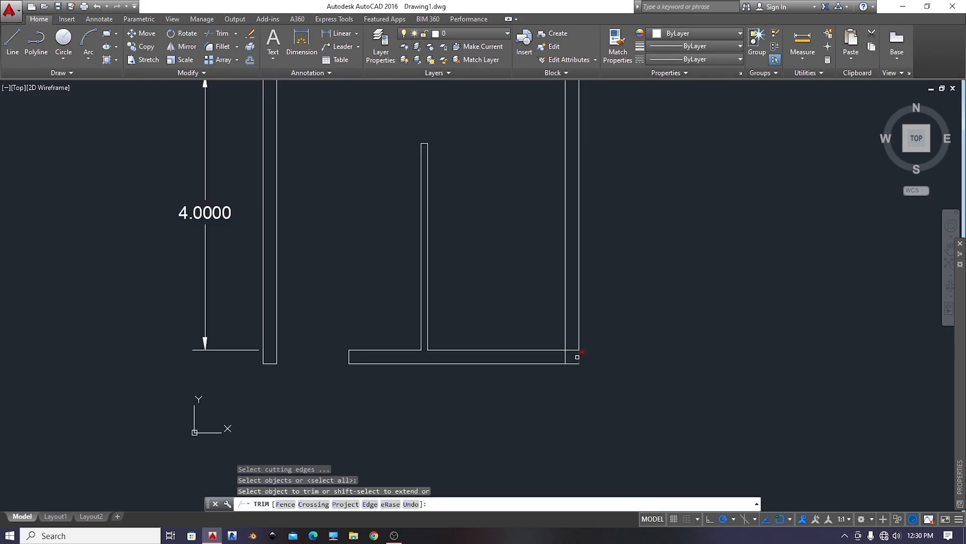
left_click(568, 358)
scroll(565, 351, "down", 2)
key("Escape")
Create four layers named wall, dimention, door and window
left_click(380, 48)
key("alt+n")
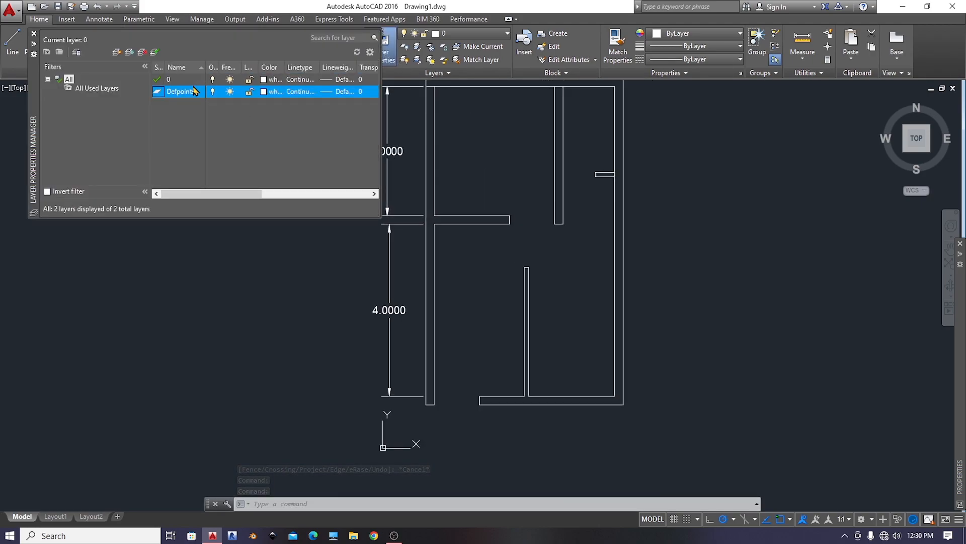
type("wall")
key("alt+n")
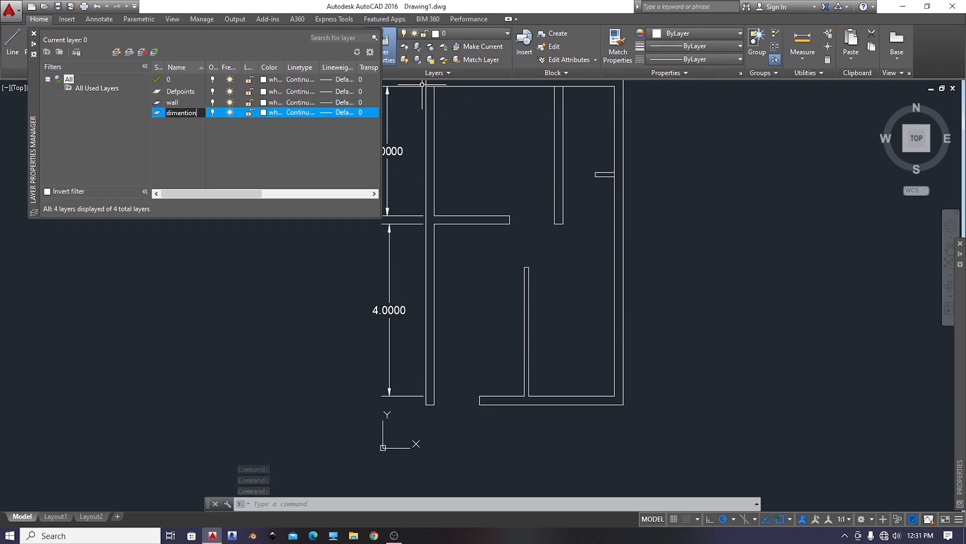
type("dimention")
key("alt+n")
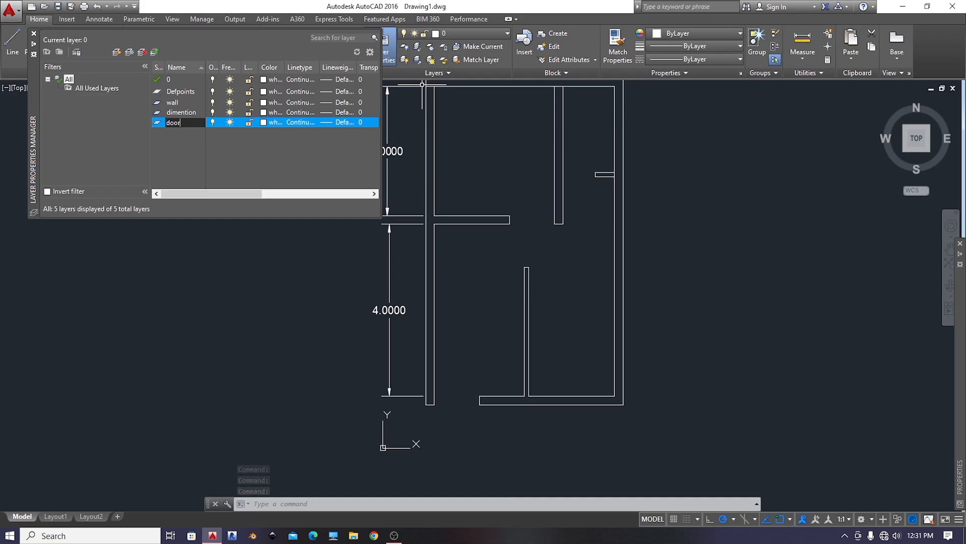
left_click(195, 103)
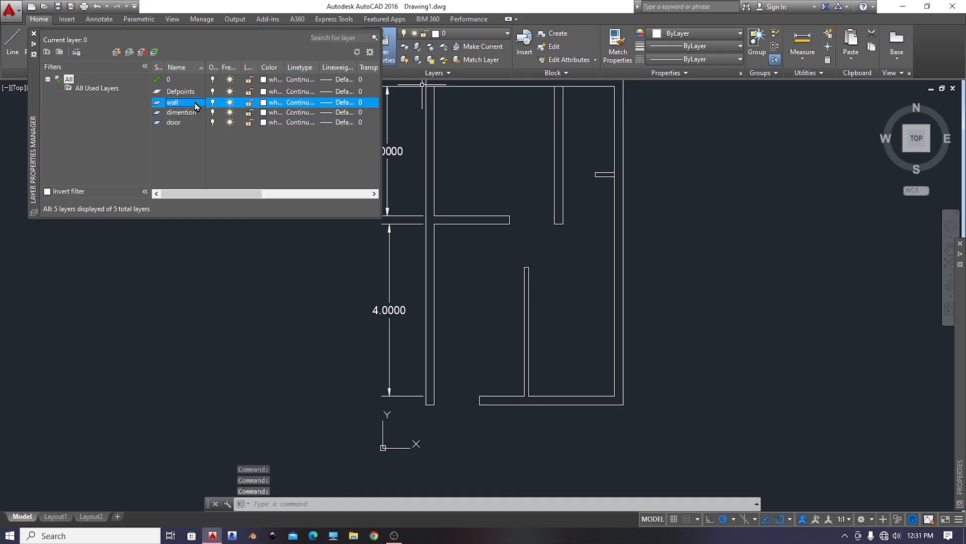
key("alt+n")
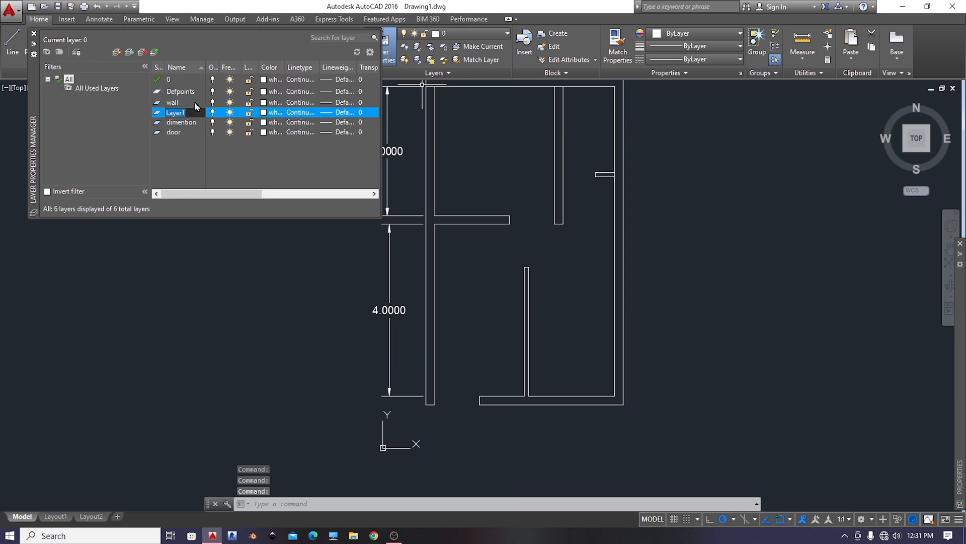
type("window")
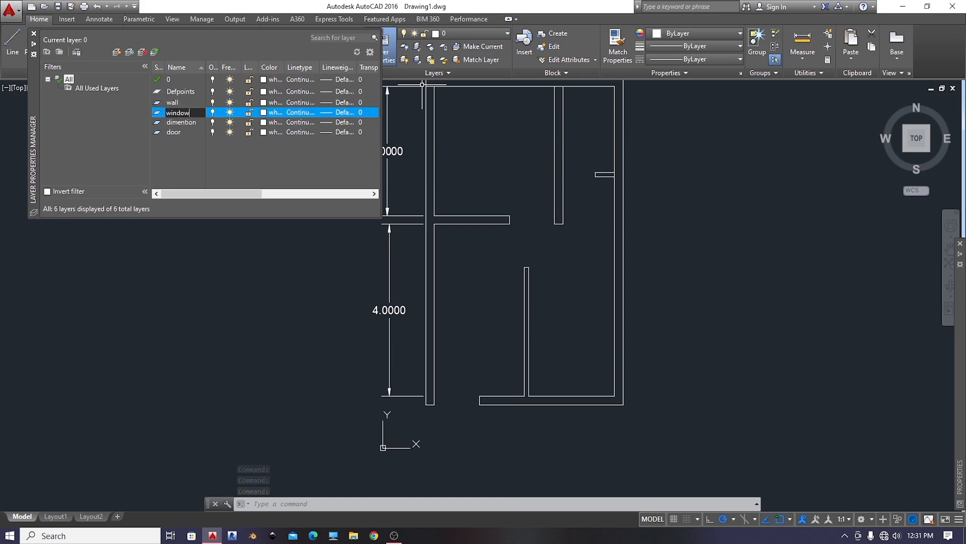
left_click(33, 45)
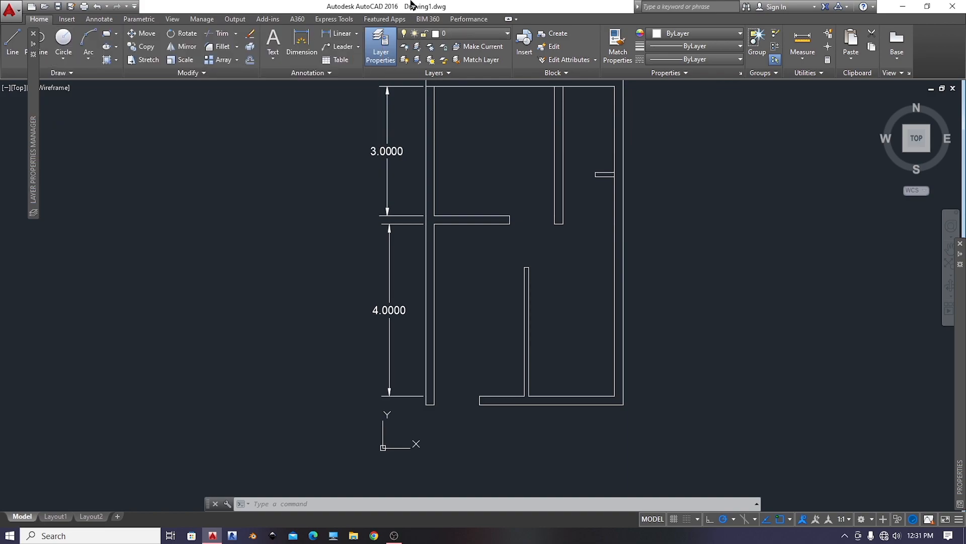
Move the 3.0000 and 4.0000 dimensions to the dimention layer
left_click(448, 38)
left_click(387, 151)
left_click(404, 308)
left_click(469, 34)
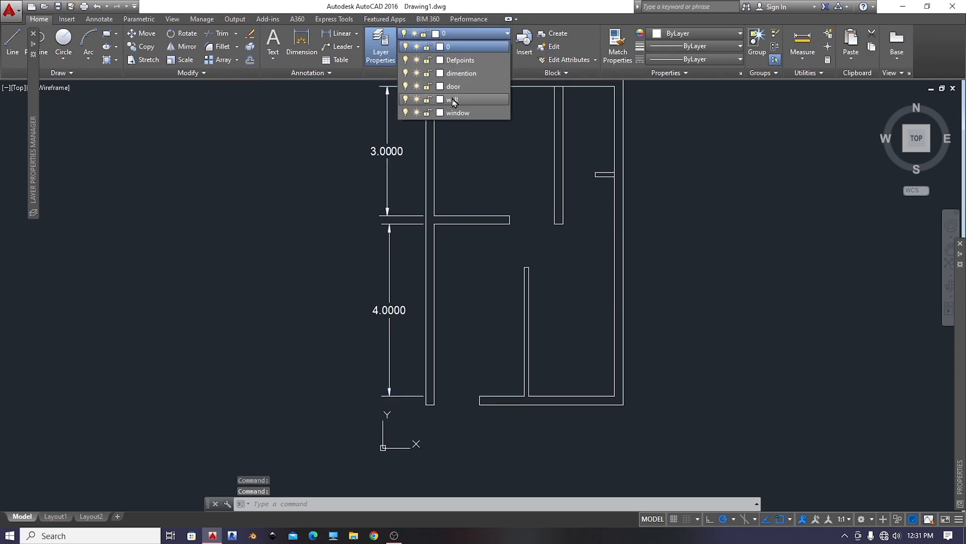
left_click(454, 74)
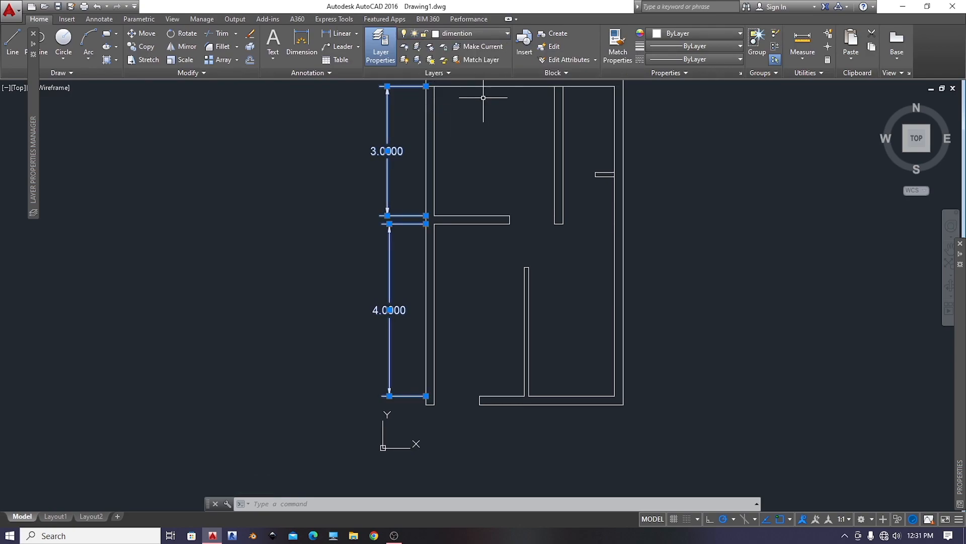
middle_click_drag(483, 97, 482, 116)
left_click(650, 100)
key("Escape")
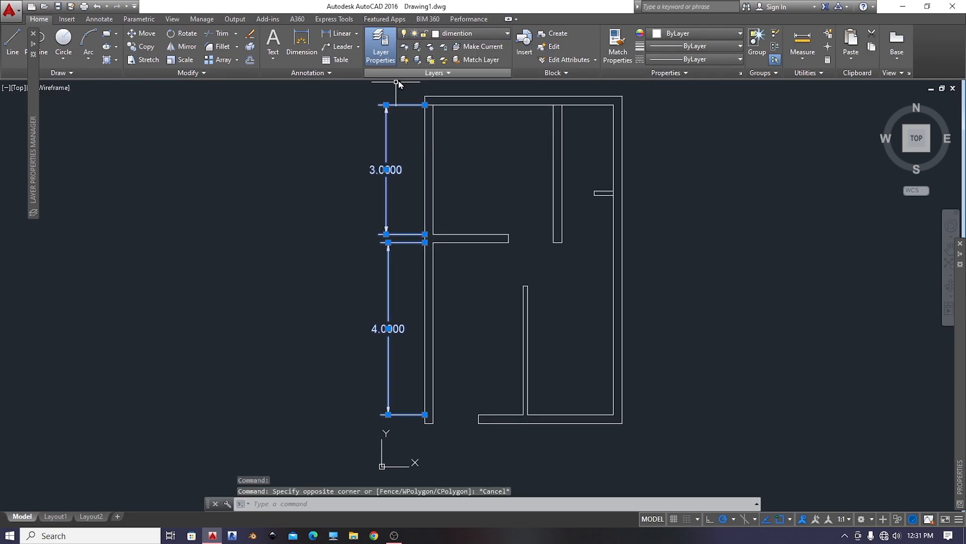
key("Escape")
Lock the dimention layer and make wall the current layer
left_click(446, 34)
left_click(422, 76)
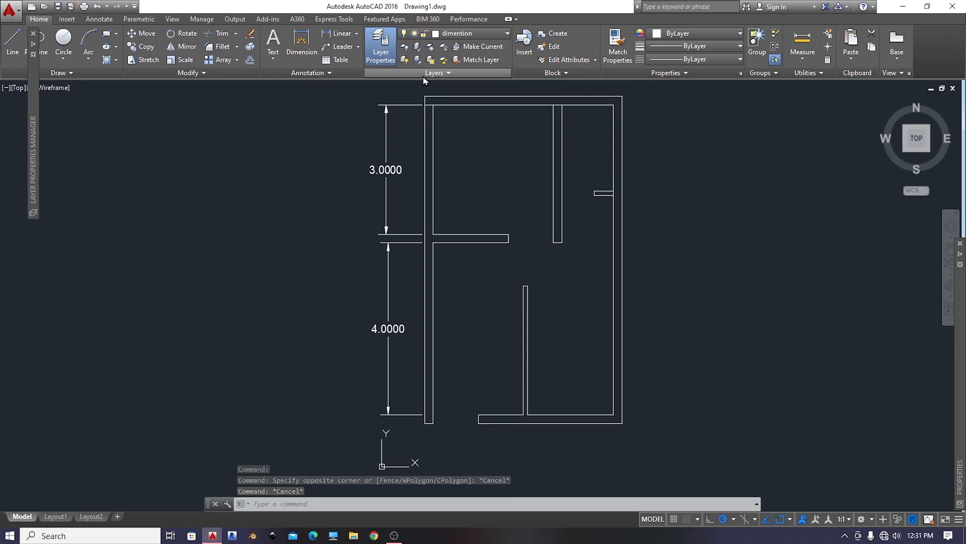
left_click(455, 33)
left_click(427, 74)
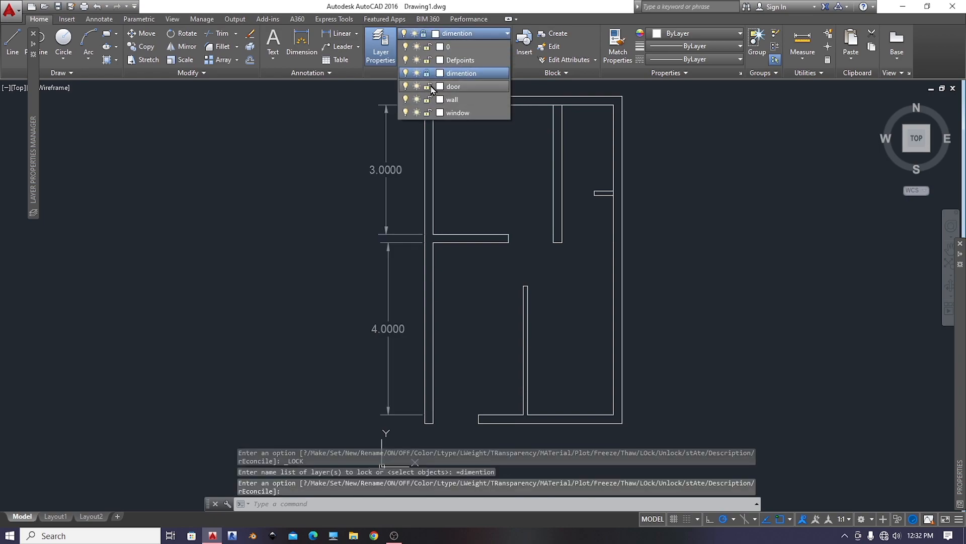
left_click(456, 100)
Assign all the floor plan's wall lines to the wall layer, leaving out the locked dimensions
left_click(679, 91)
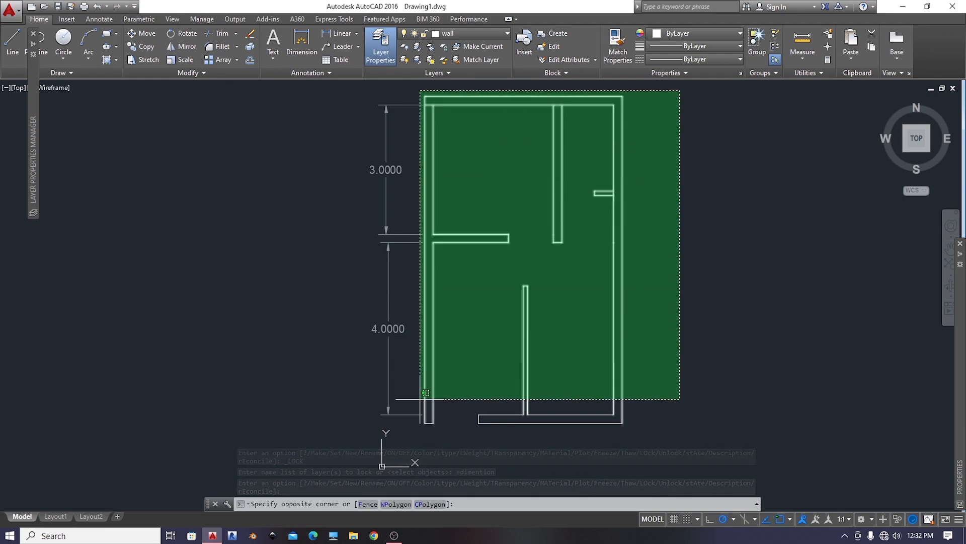
left_click(423, 426)
left_click(484, 33)
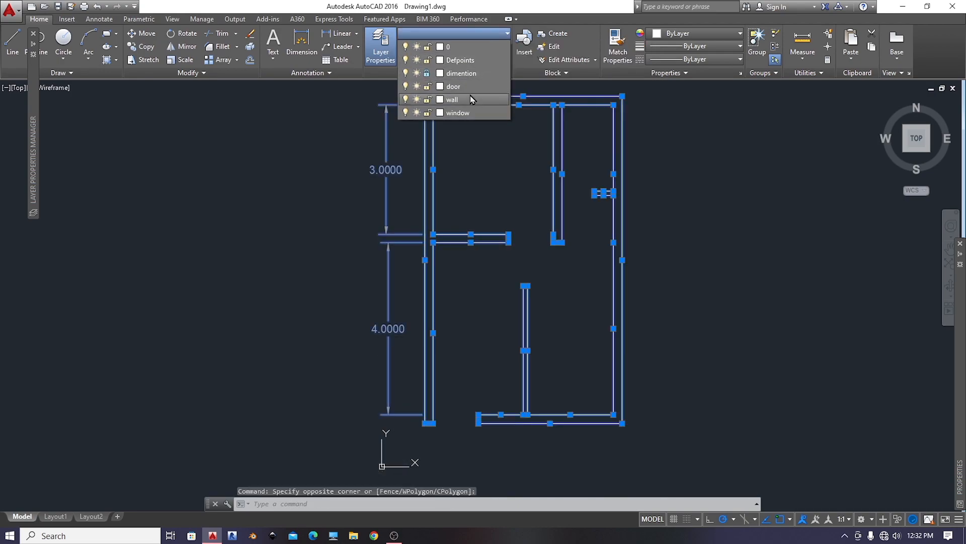
left_click(471, 99)
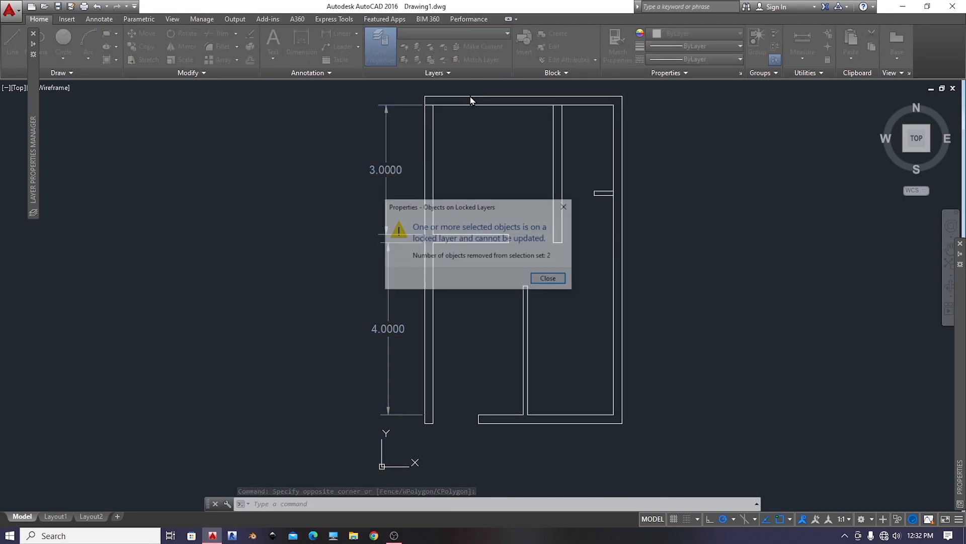
left_click(550, 279)
left_click(664, 150)
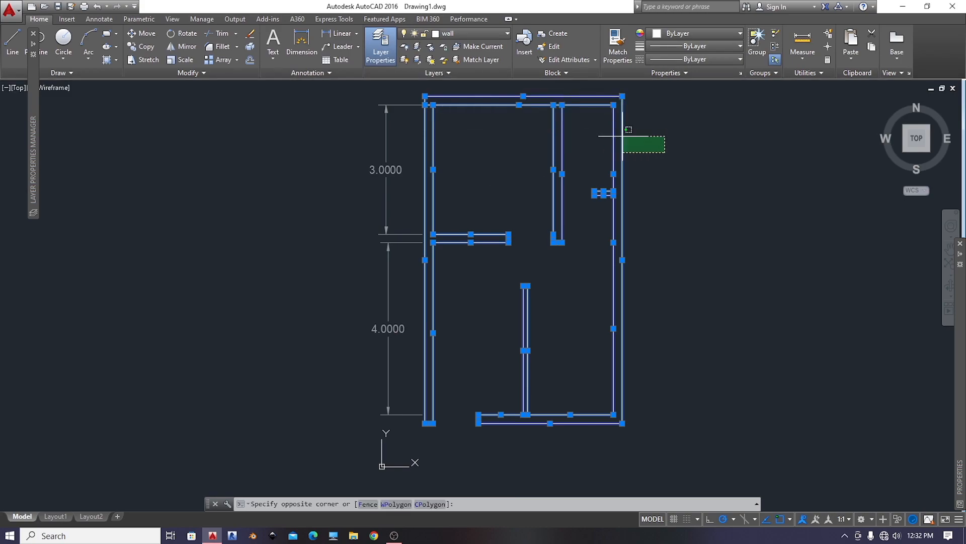
left_click(586, 123)
key("Escape")
Lock the wall layer
left_click(505, 34)
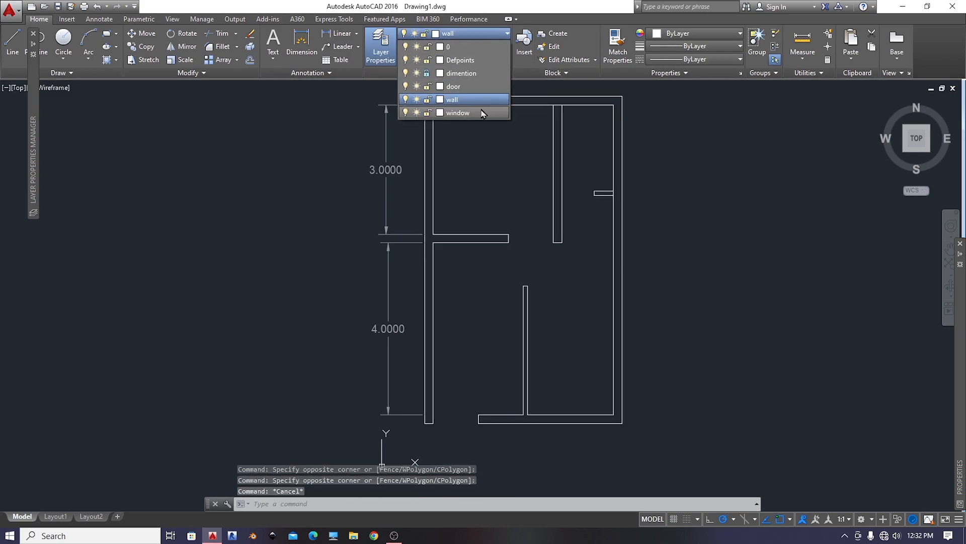
left_click(430, 101)
left_click(629, 184)
scroll(631, 184, "down", 2)
middle_click_drag(651, 159, 556, 165)
key("Escape")
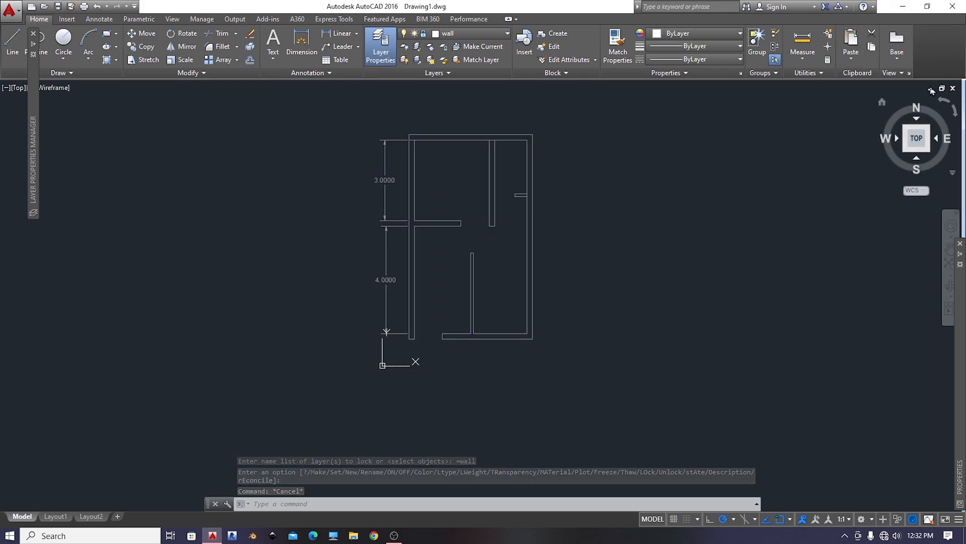
left_click(909, 8)
right_click(462, 191)
left_click(523, 282)
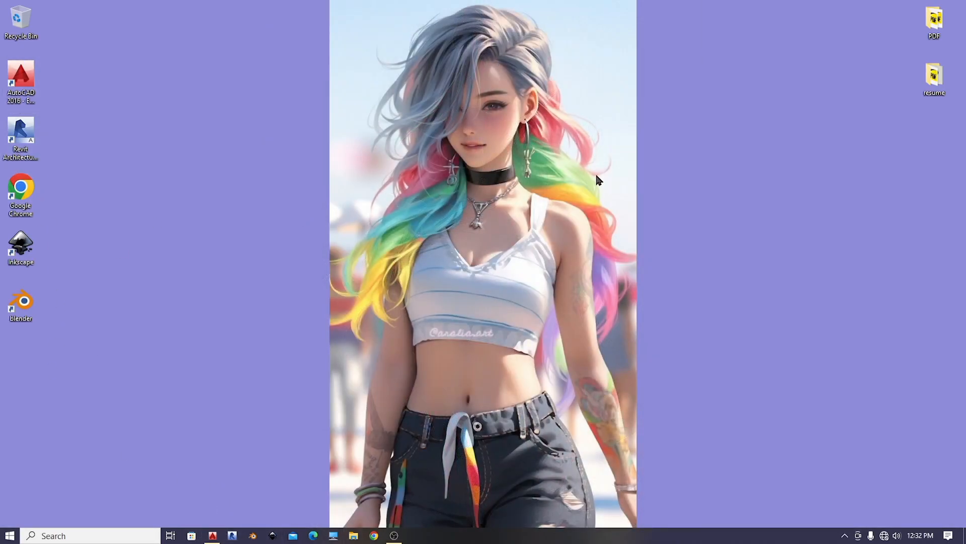
Browse in File Explorer to the Study revit folder on drive D and open the drawing PLAN DEMO CLINTE in AutoCAD
key("super+e")
left_click(212, 536)
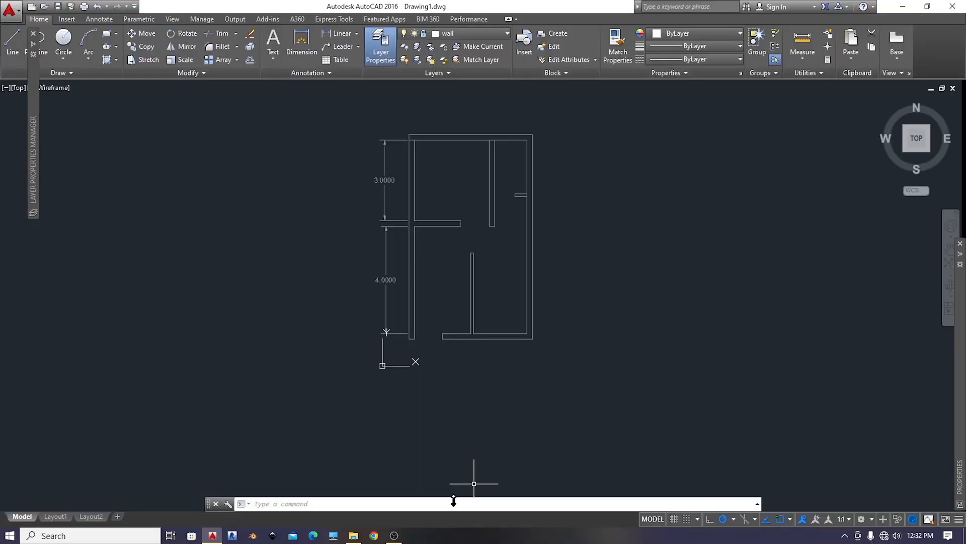
left_click(355, 536)
left_click(367, 244)
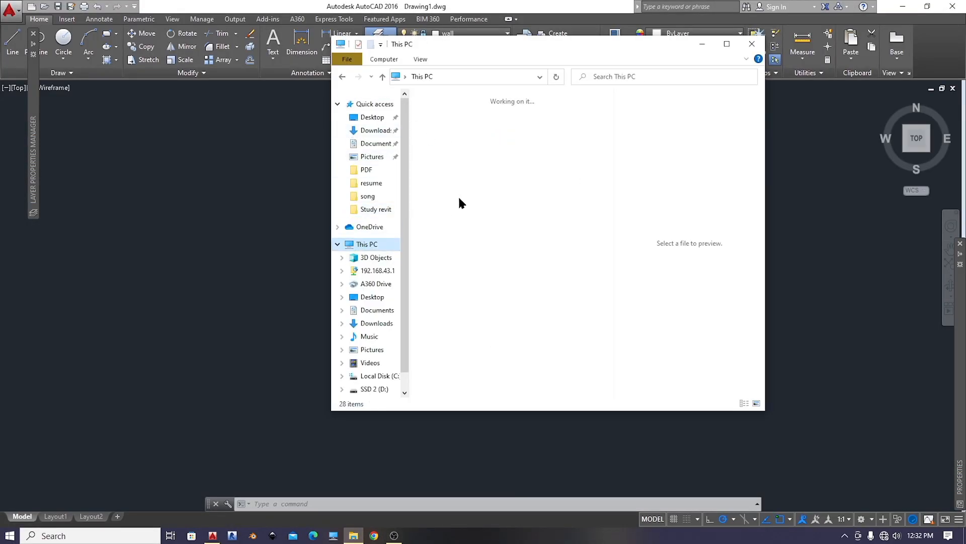
double_click(491, 201)
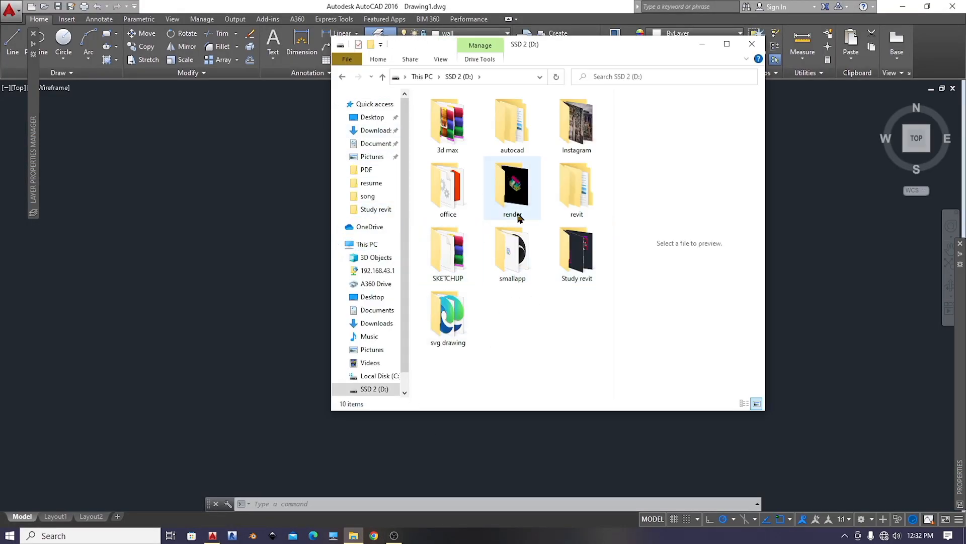
double_click(568, 249)
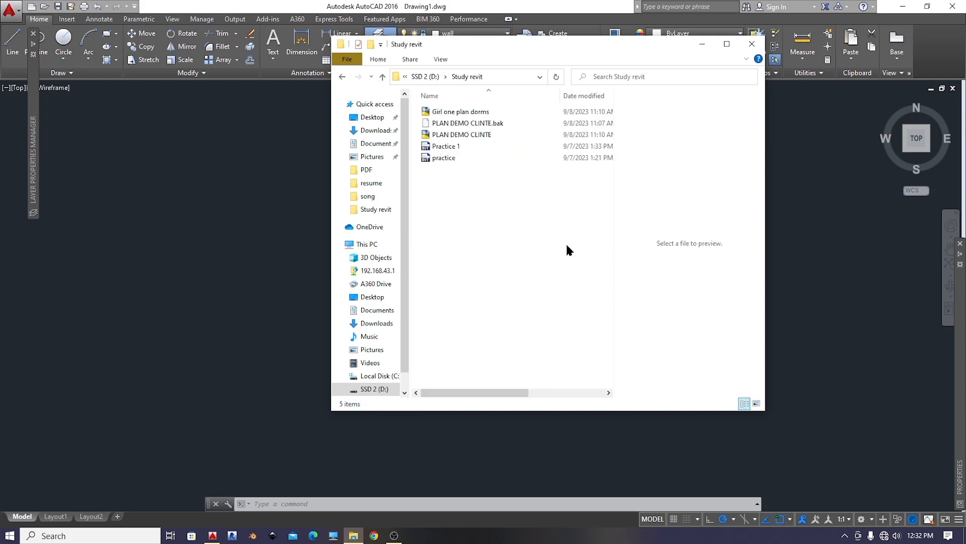
left_click(465, 111)
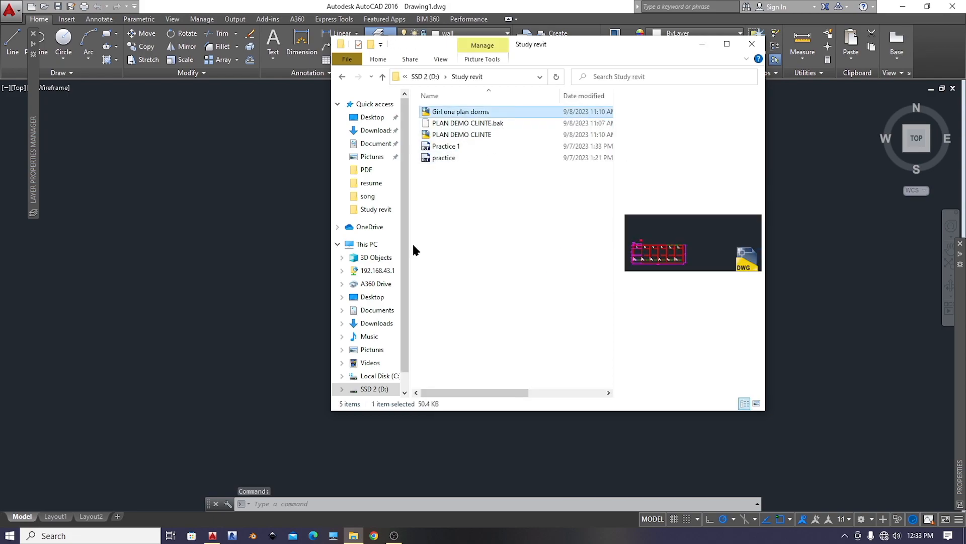
double_click(476, 134)
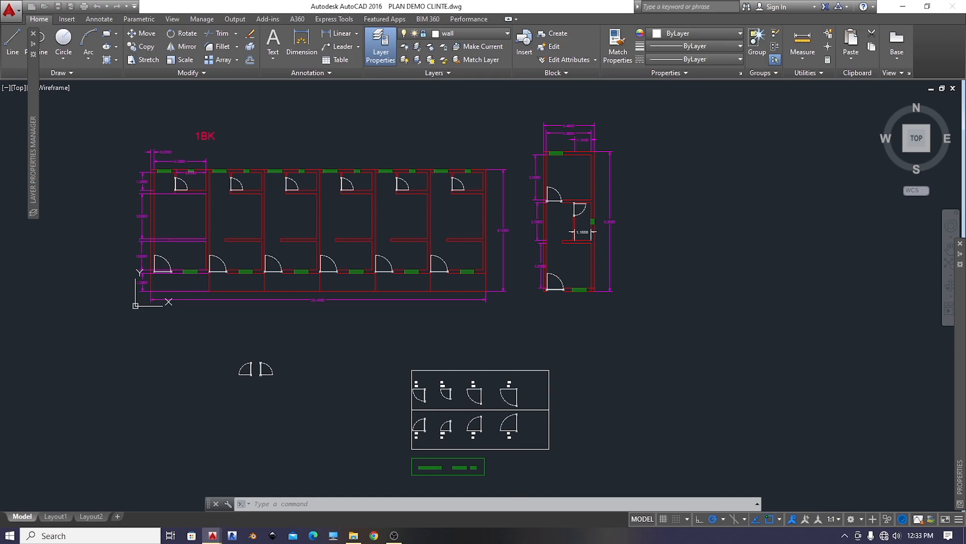
Copy the door symbol table and the window symbol table below the plans to the clipboard
middle_click_drag(520, 372, 522, 298)
left_click(621, 261)
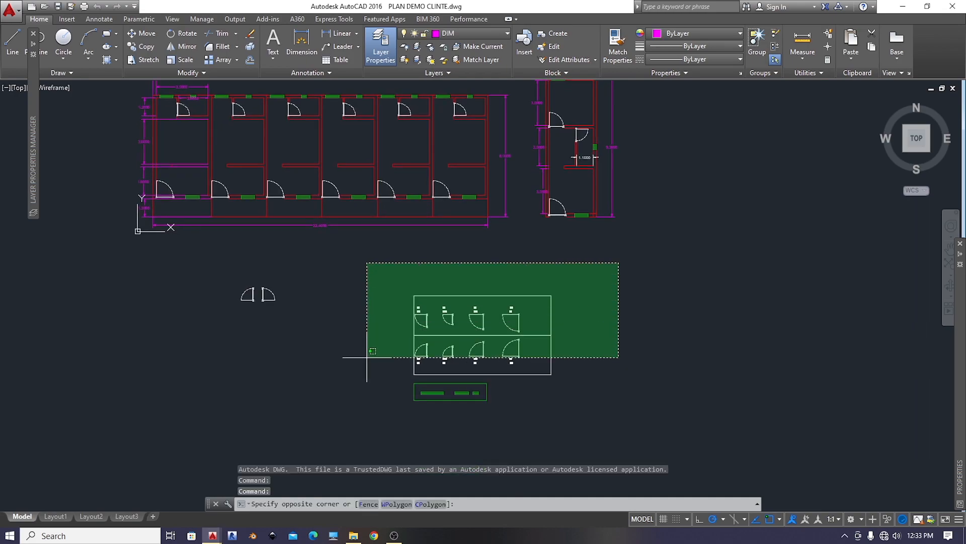
left_click(371, 431)
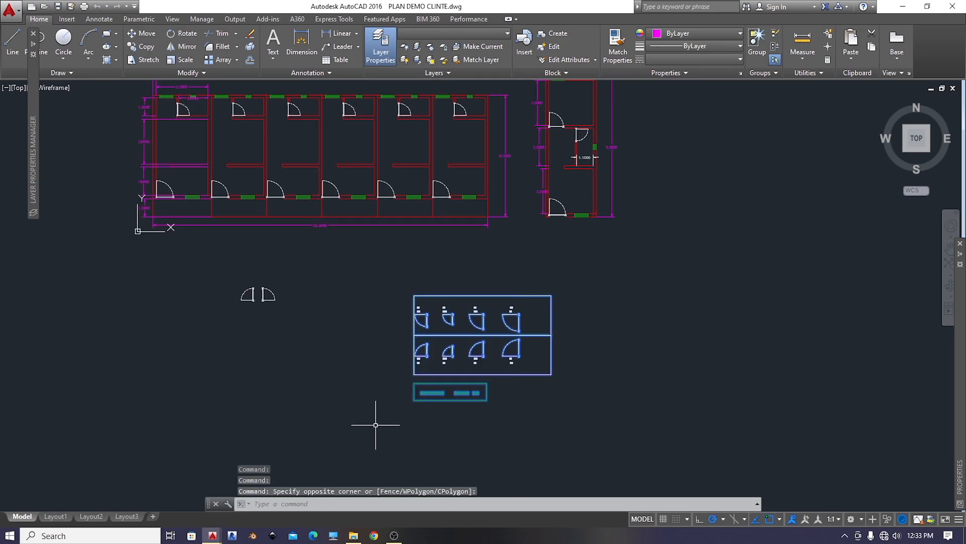
type("cp")
key("Return")
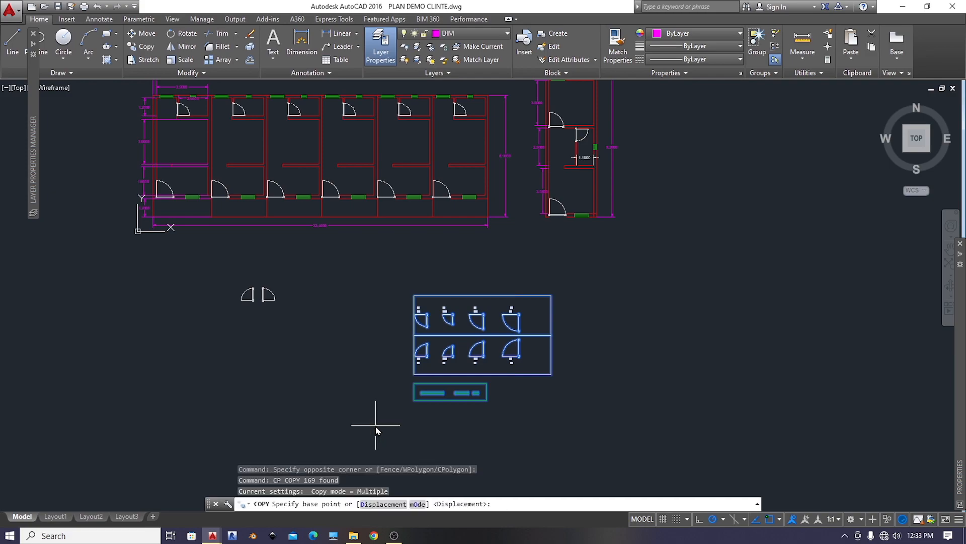
key("Escape")
left_click(569, 280)
left_click(352, 441)
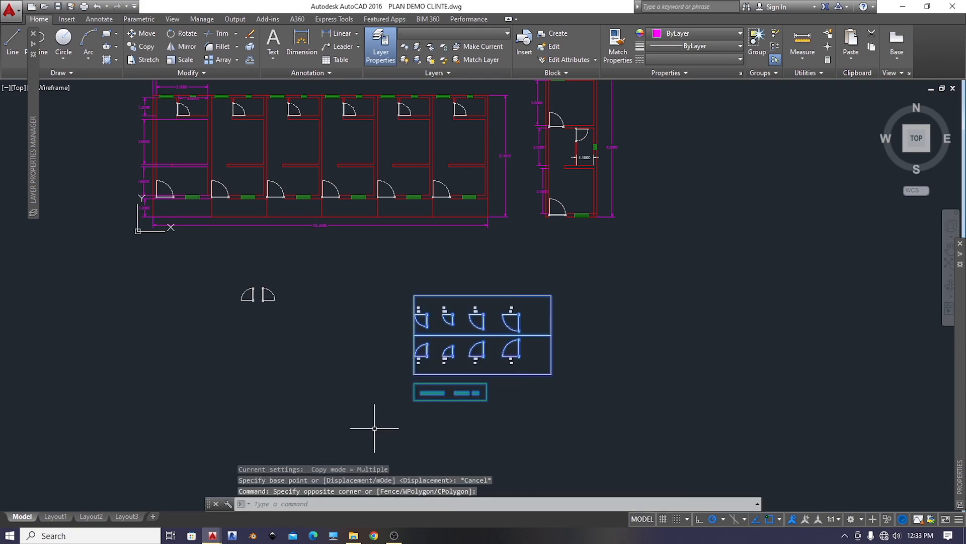
key("ctrl+c")
Switch to Drawing1 and paste the door and window symbol tables below the floor plan
mouse_move(220, 538)
left_click(151, 483)
left_click(684, 326)
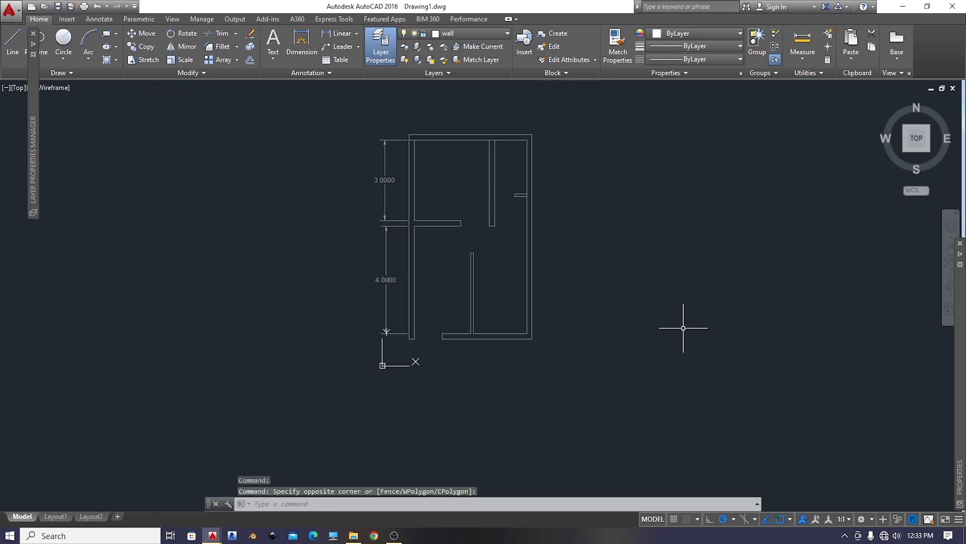
key("ctrl+v")
scroll(599, 392, "down", 2)
middle_click_drag(597, 387, 465, 328)
left_click(436, 454)
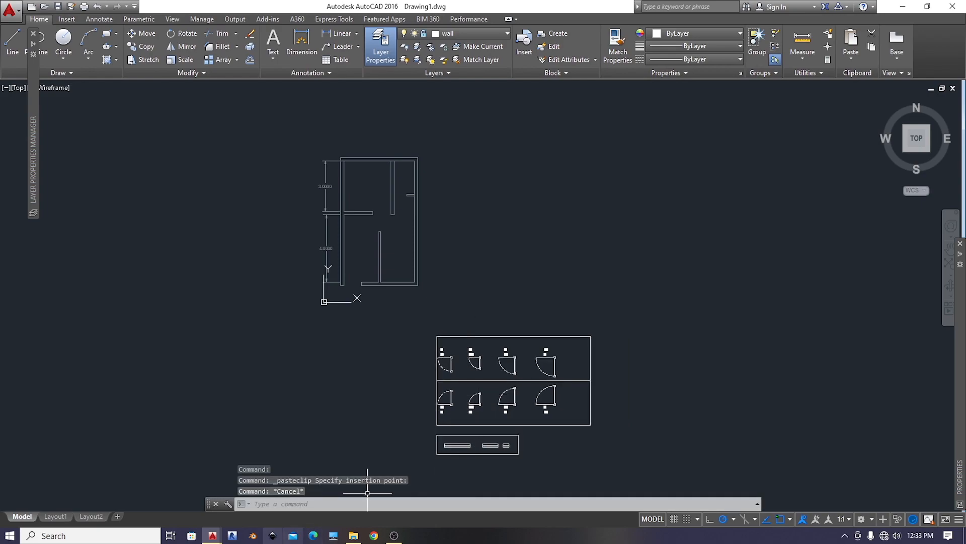
Close the drawing PLAN DEMO CLINTE without saving changes
mouse_move(220, 536)
left_click(321, 453)
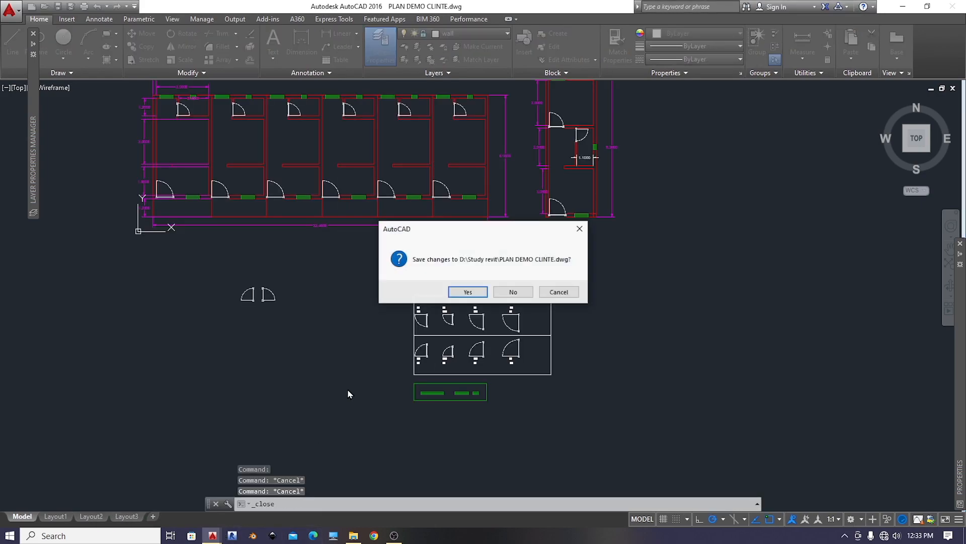
left_click(512, 292)
Measure the width of the entrance opening in the floor plan's lower outer wall
scroll(380, 287, "up", 6)
left_click(302, 45)
left_click(361, 284)
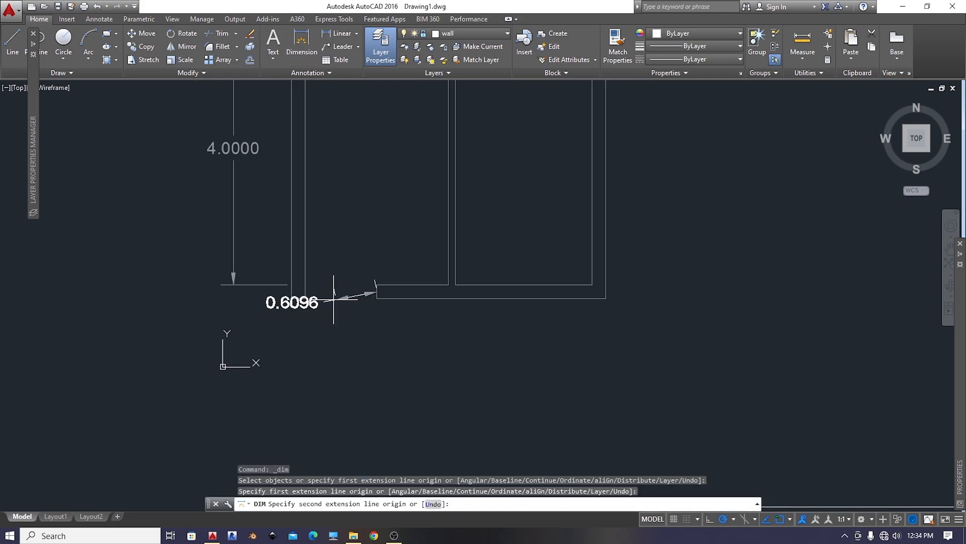
scroll(306, 289, "up", 5)
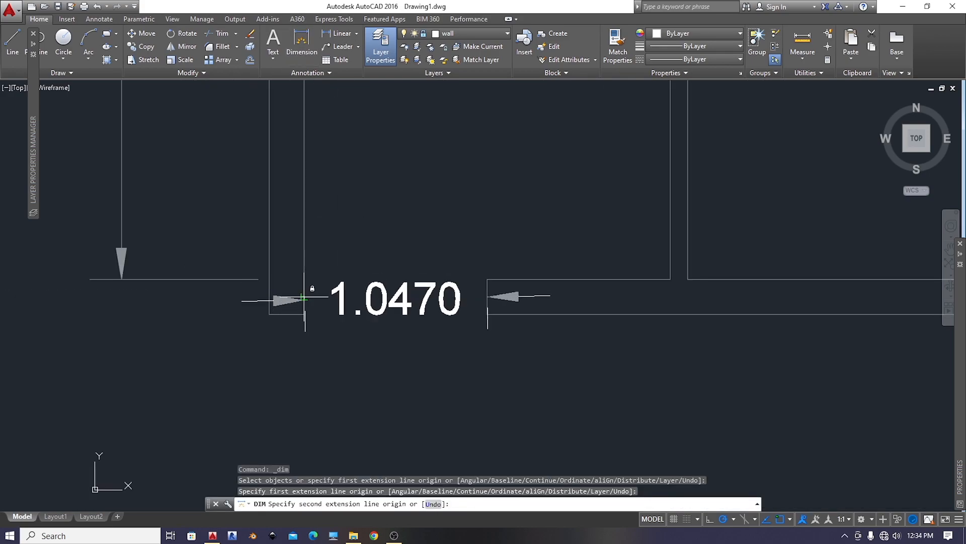
key("Escape")
Copy the 1.05 door D1 from the table's lower row to the free area just below the floor plan
scroll(308, 291, "down", 2)
middle_click_drag(303, 262, 218, 201)
scroll(428, 262, "down", 4)
middle_click_drag(448, 302, 306, 199)
middle_click_drag(452, 310, 410, 220)
left_click(623, 281)
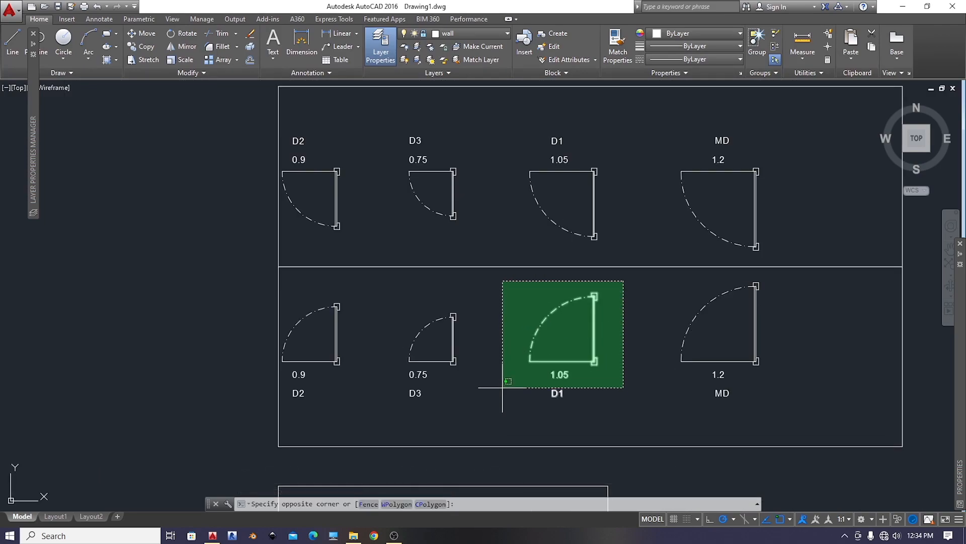
left_click(507, 366)
scroll(594, 362, "up", 6)
type("cp")
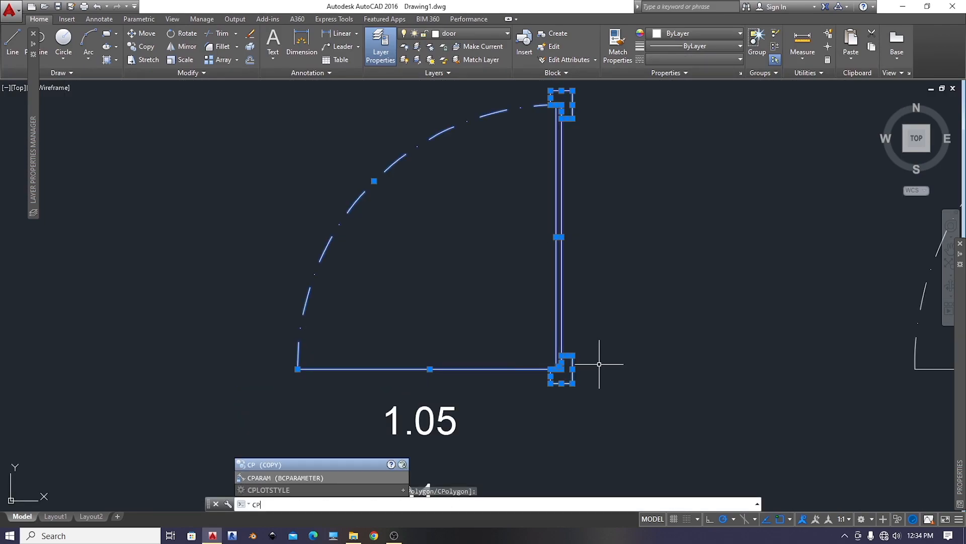
key("Return")
left_click(573, 383)
scroll(425, 319, "down", 10)
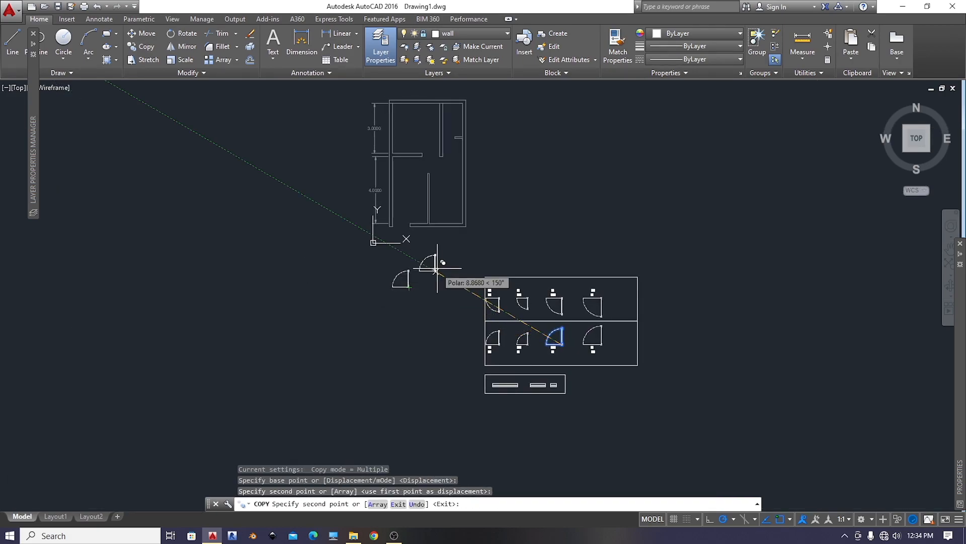
key("Return")
Rotate the copied D1 door 270° about its upper jamb so that the door leaf lies horizontally
left_click(421, 259)
left_click(381, 300)
scroll(422, 280, "up", 6)
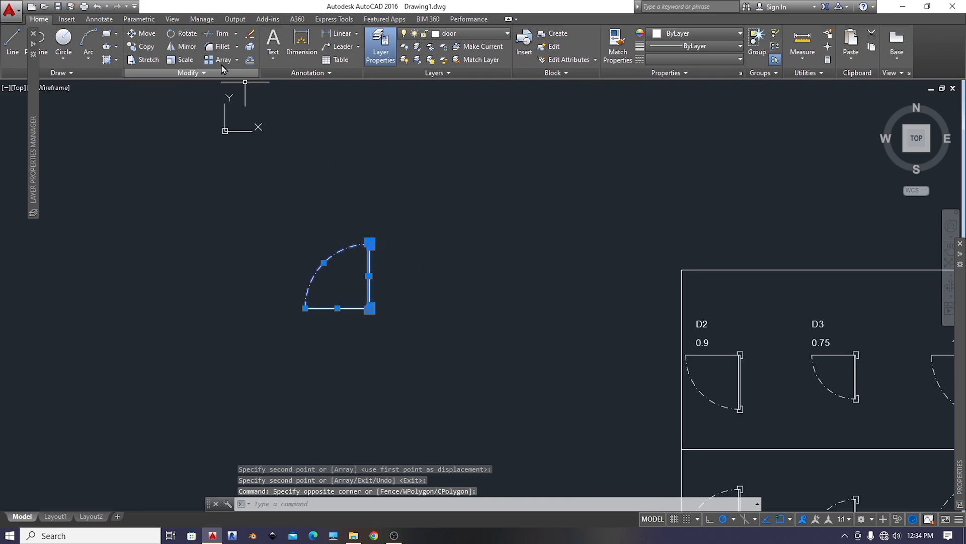
type("ro")
key("Return")
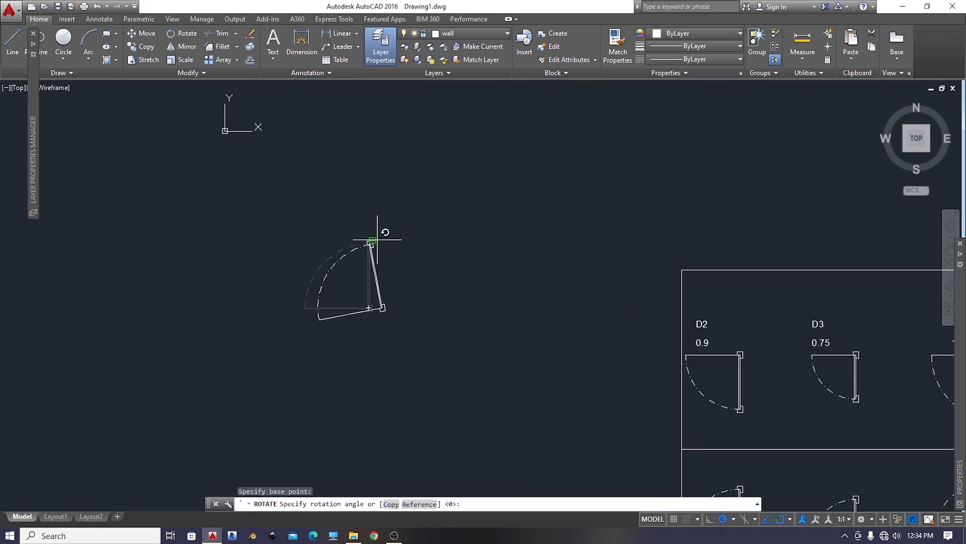
left_click(378, 278)
Copy the rotated D1 door into the entrance opening of the lower outer wall, fitting its jamb to the wall end
left_click(410, 123)
left_click(244, 302)
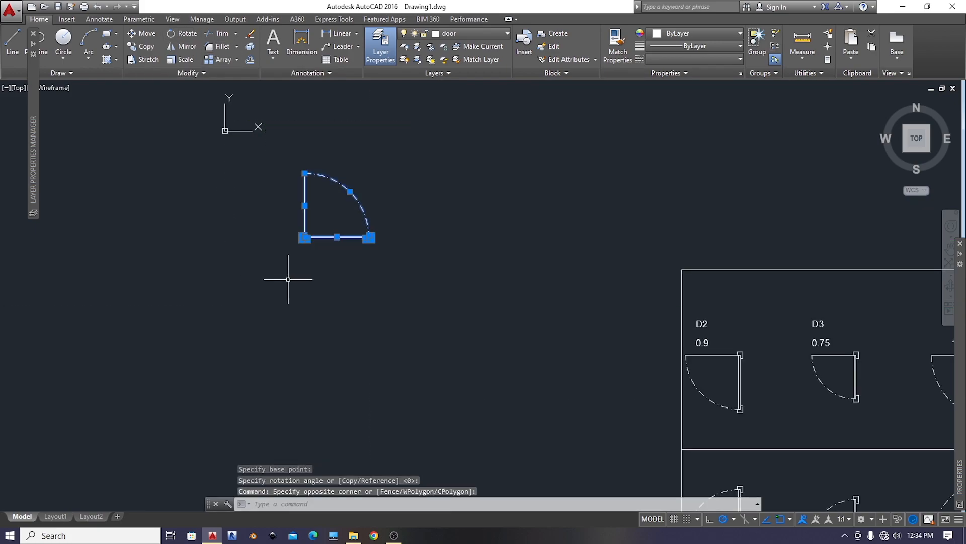
type("cp")
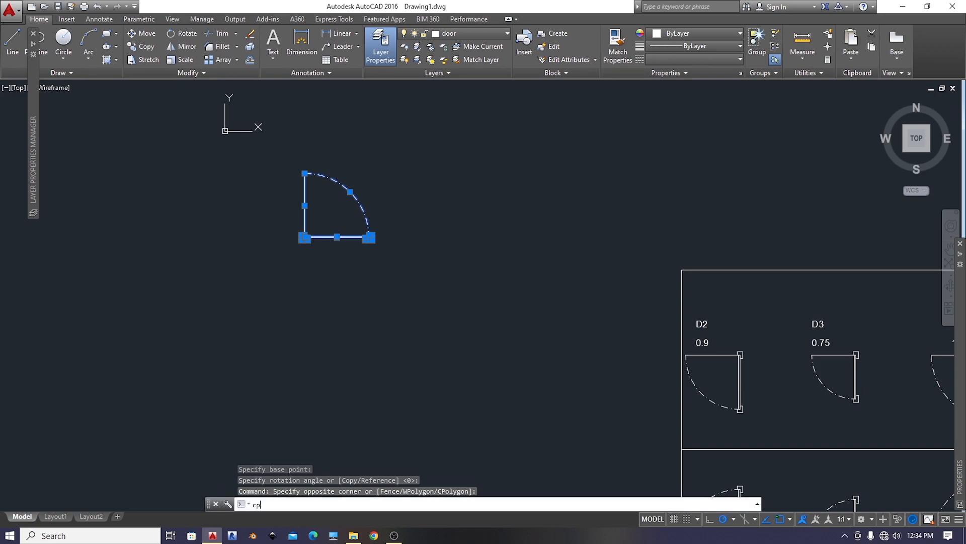
key("Return")
scroll(302, 244, "up", 6)
left_click(581, 226)
scroll(582, 219, "down", 5)
scroll(578, 161, "up", 5)
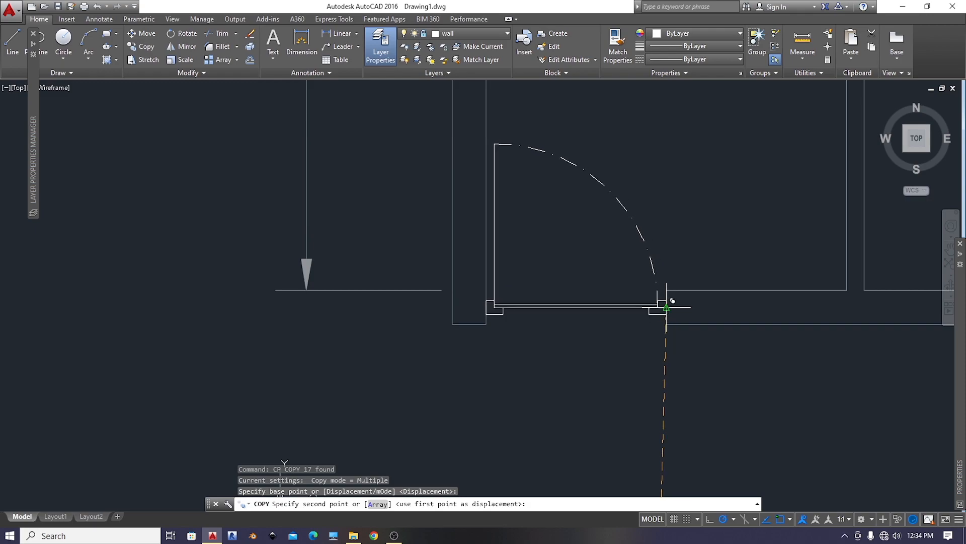
key("Escape")
Measure the opening at the end of the horizontal inner wall with a temporary dimension
scroll(672, 319, "down", 7)
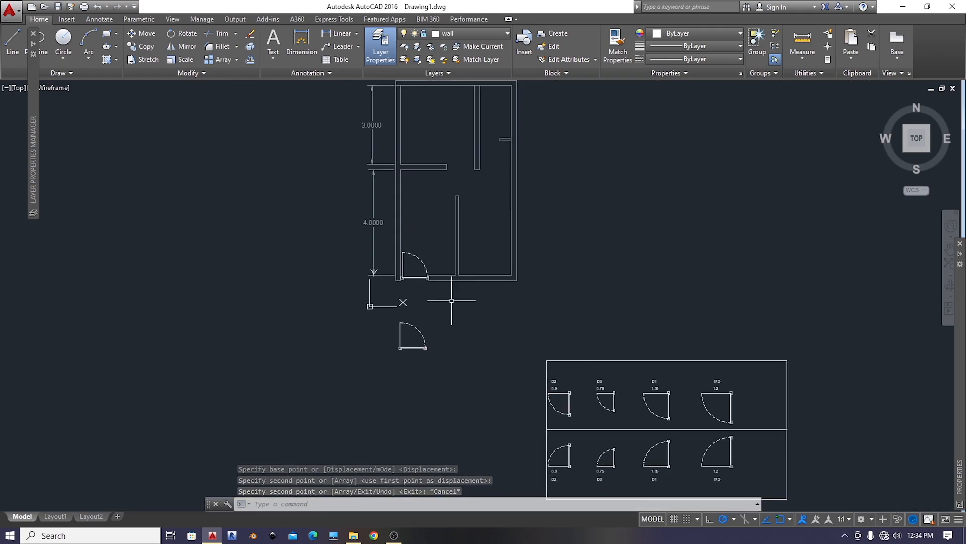
type("dim")
key("Return")
left_click(447, 164)
key("Escape")
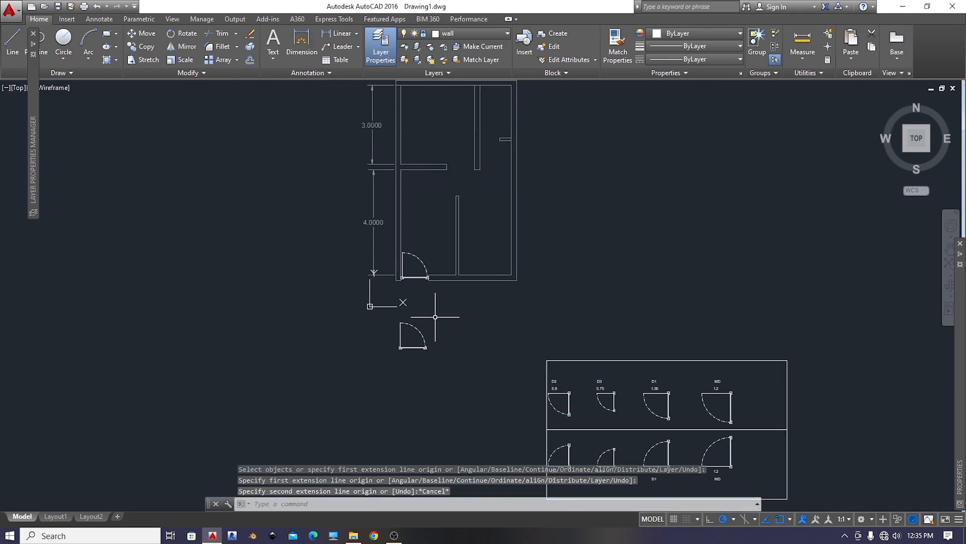
Mirror the spare D1 door below the plan about a vertical line beside it, keeping the original
left_click(433, 315)
left_click(401, 360)
scroll(402, 359, "up", 3)
type("mi")
key("Return")
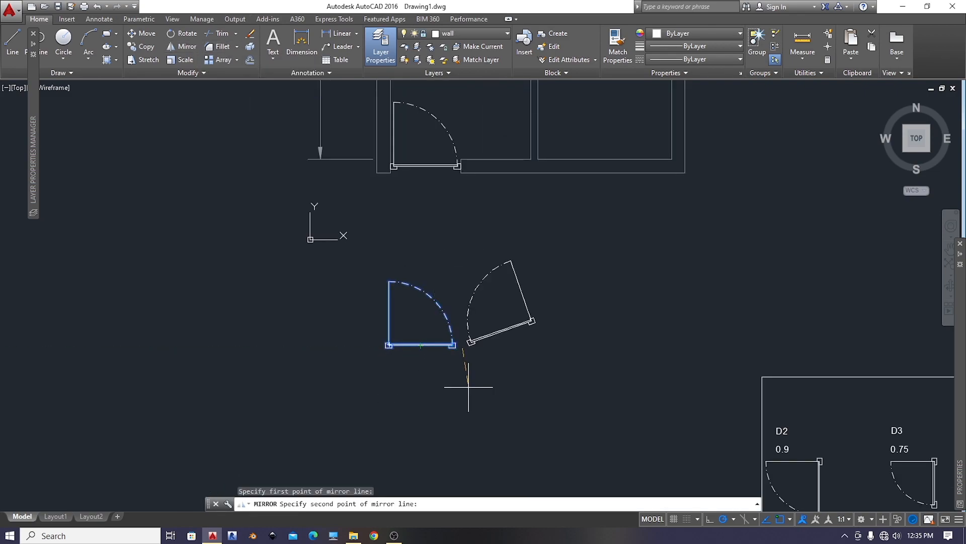
key("Return")
Move the mirrored D1 door into the opening between the horizontal inner wall and the upper vertical inner wall
left_click(572, 250)
left_click(461, 367)
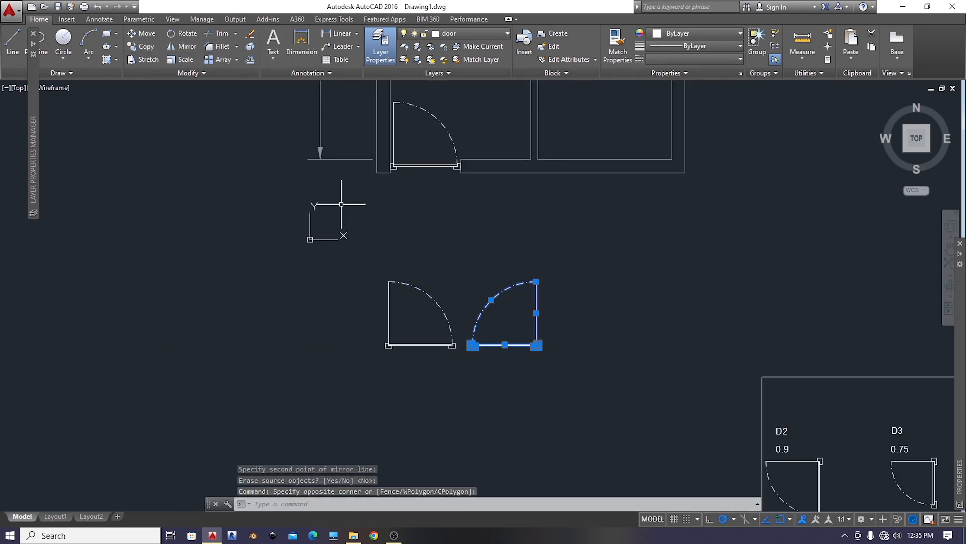
scroll(458, 340, "up", 2)
left_click(143, 34)
scroll(475, 376, "up", 6)
left_click(473, 255)
scroll(473, 214, "down", 14)
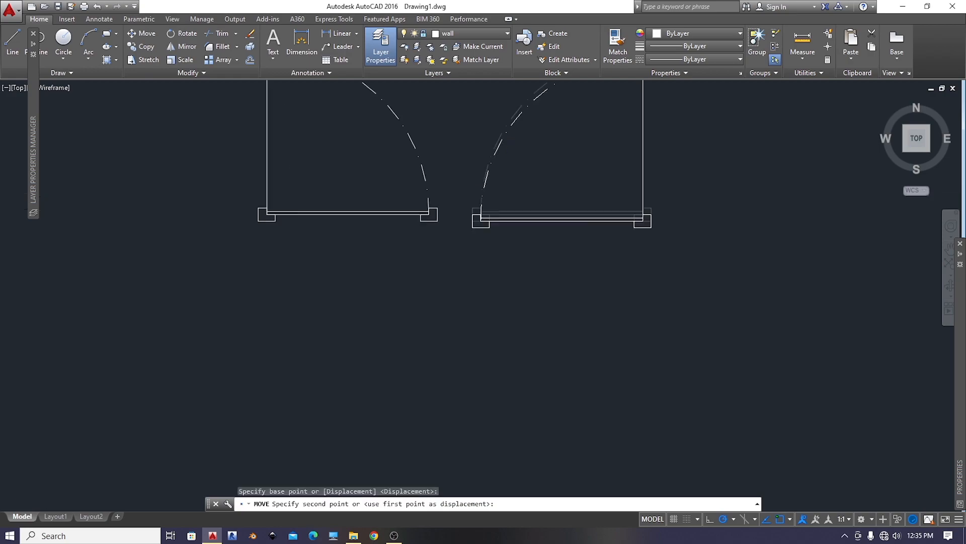
scroll(493, 128, "up", 12)
left_click(448, 183)
scroll(453, 191, "down", 6)
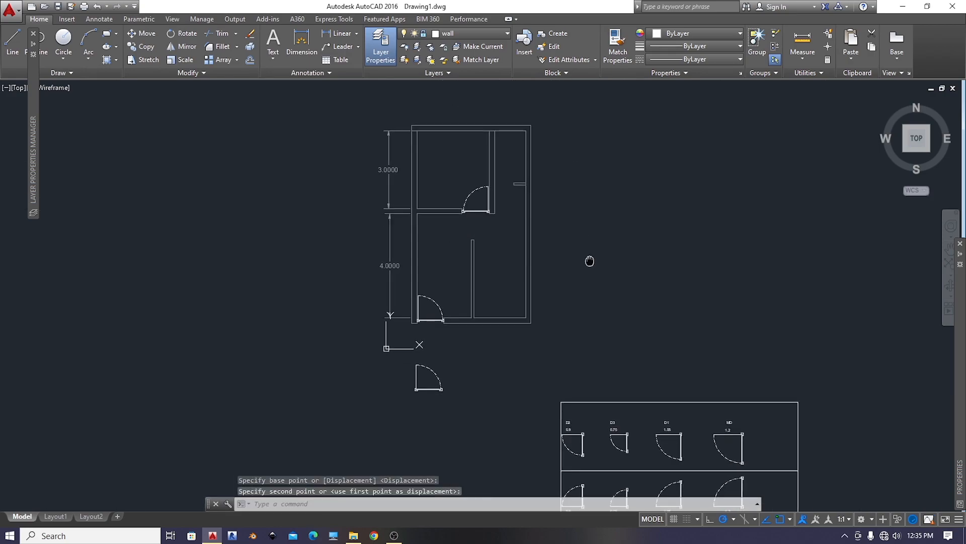
Measure the opening between the short wall stub and the upper vertical inner wall with a temporary dimension
middle_click_drag(498, 325, 481, 310)
left_click(302, 43)
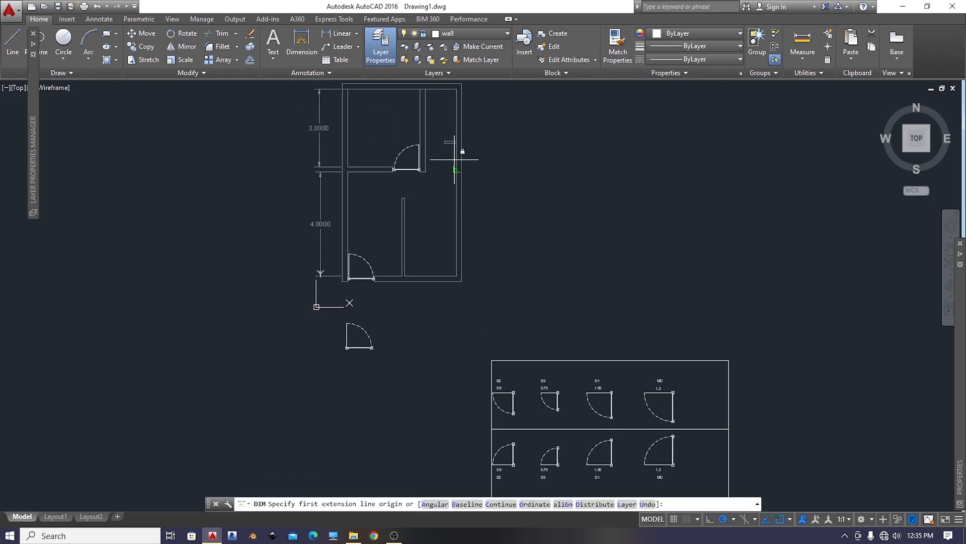
scroll(453, 153, "up", 2)
left_click(440, 135)
scroll(409, 135, "up", 2)
key("Escape")
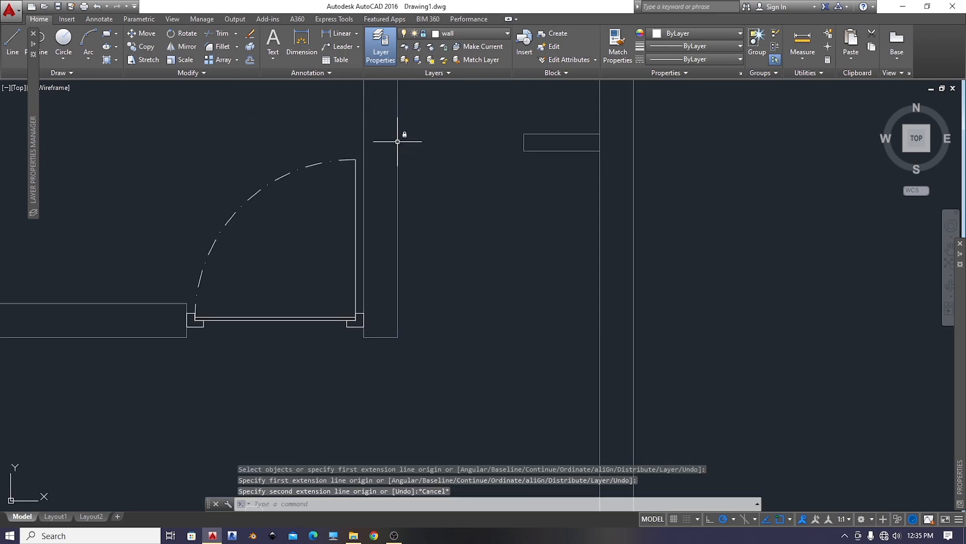
Copy the 0.75 door D3 from the table's lower row to the free area beside the floor plan
scroll(401, 136, "down", 8)
scroll(410, 233, "up", 8)
left_click(712, 258)
left_click(570, 352)
scroll(449, 151, "up", 2)
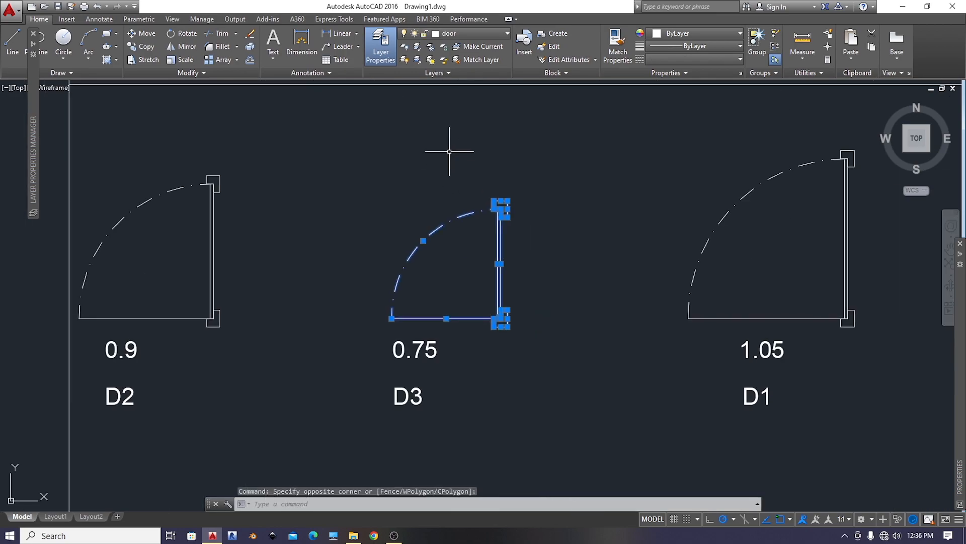
left_click(150, 53)
scroll(538, 299, "up", 1)
left_click(489, 142)
scroll(490, 142, "down", 4)
middle_click_drag(311, 138, 509, 192)
middle_click_drag(393, 97, 451, 271)
scroll(450, 272, "down", 2)
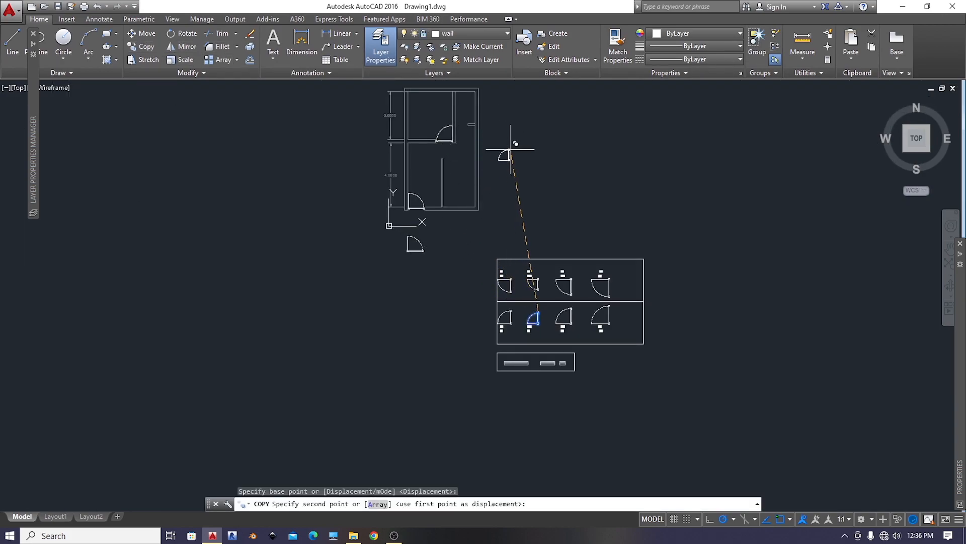
left_click(518, 146)
key("Escape")
Rotate the copied D3 door a quarter turn clockwise about its upper jamb so that the door leaf lies horizontally
left_click(542, 143)
left_click(487, 189)
left_click(183, 34)
scroll(561, 144, "up", 6)
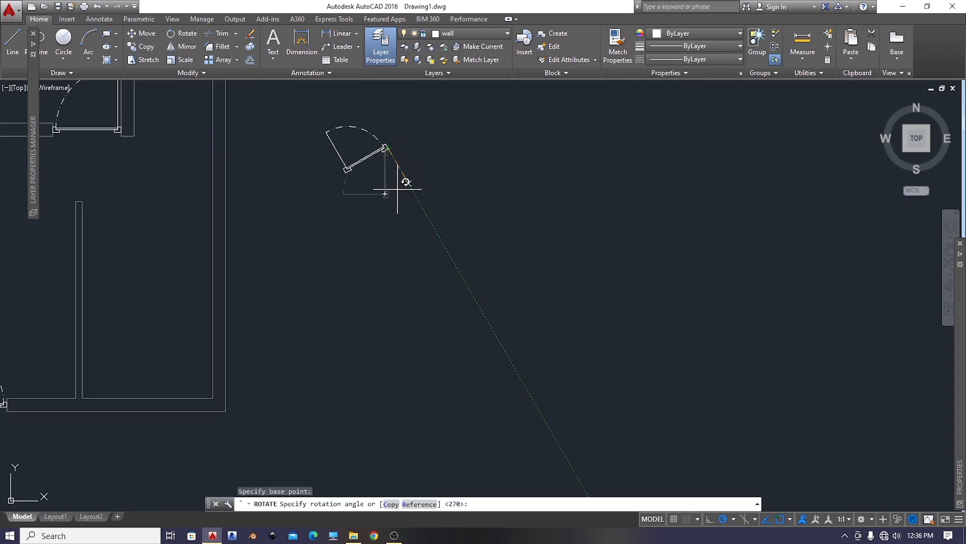
left_click(388, 204)
scroll(390, 206, "down", 2)
middle_click_drag(390, 207, 491, 282)
Move the rotated D3 door into the opening beside the short wall stub, fitting its jamb to the stub's end
left_click(510, 206)
left_click(432, 277)
left_click(145, 33)
scroll(470, 251, "up", 4)
left_click(585, 222)
scroll(586, 218, "down", 3)
left_click(458, 156)
scroll(531, 191, "up", 2)
scroll(453, 157, "up", 6)
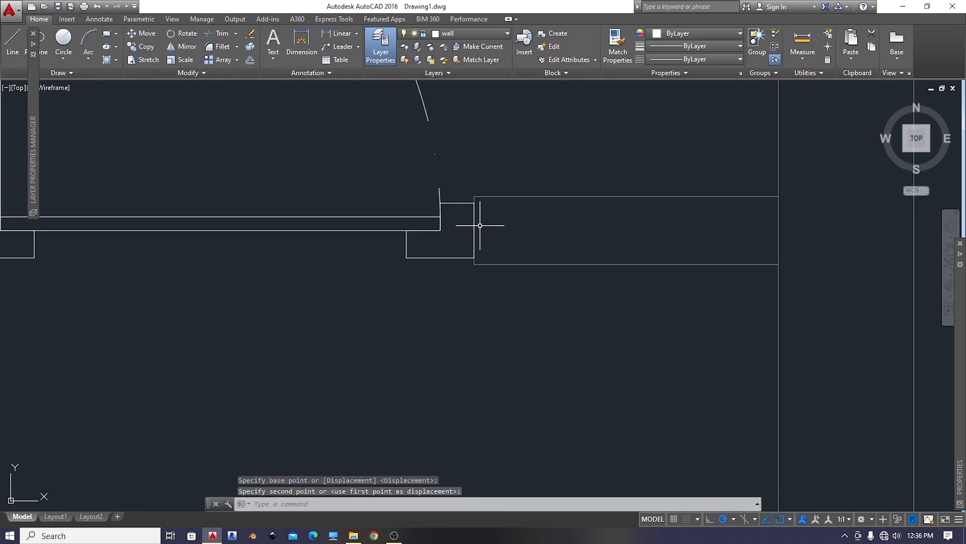
left_click(472, 231)
key("Escape")
Dimension the width of the longest window symbol in the window table, placing the dimension above it
scroll(505, 251, "down", 10)
middle_click_drag(502, 293, 462, 148)
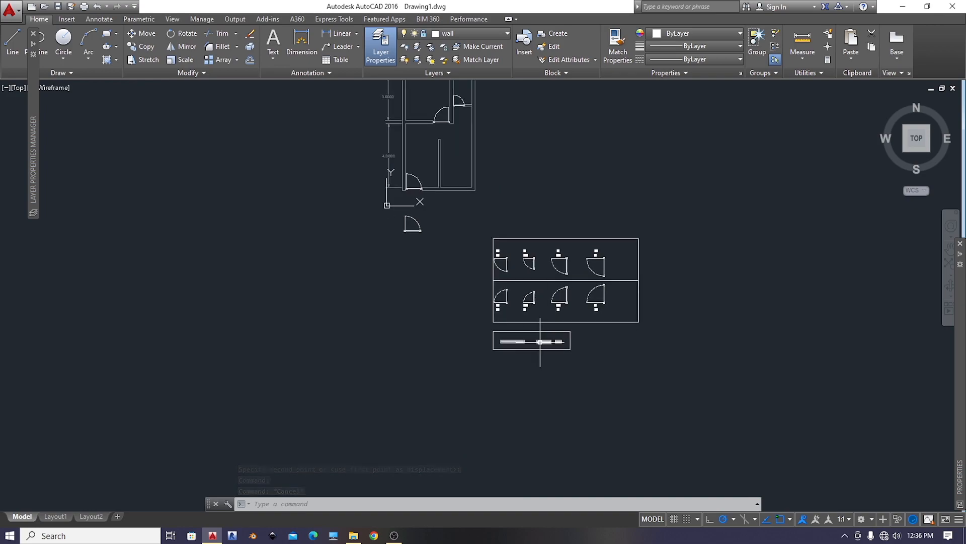
scroll(540, 337, "up", 6)
left_click(302, 44)
left_click(379, 342)
left_click(476, 346)
left_click(476, 324)
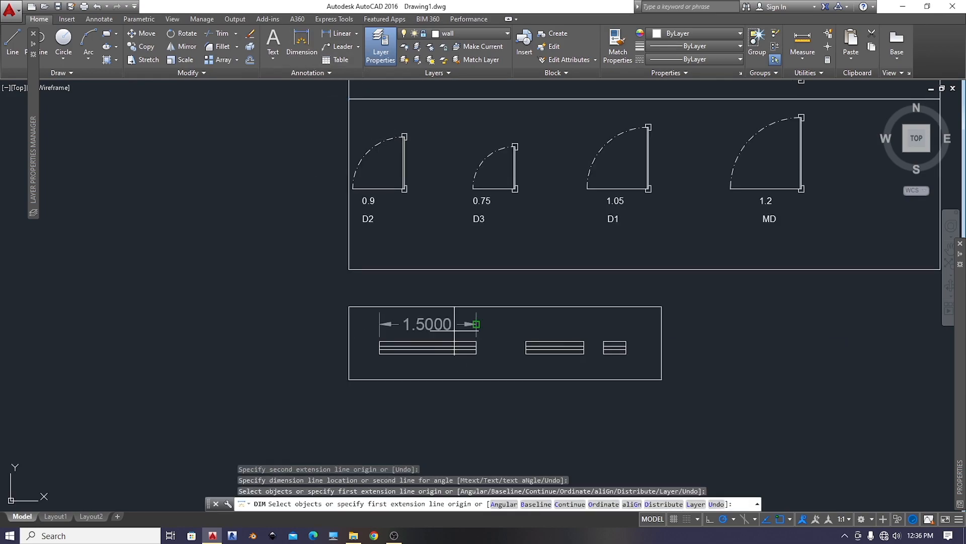
Dimension the widths of the medium and the smallest window symbols, and save the drawing as youtube practice plan
left_click(302, 44)
left_click(526, 341)
left_click(584, 342)
left_click(584, 313)
left_click(603, 354)
left_click(625, 354)
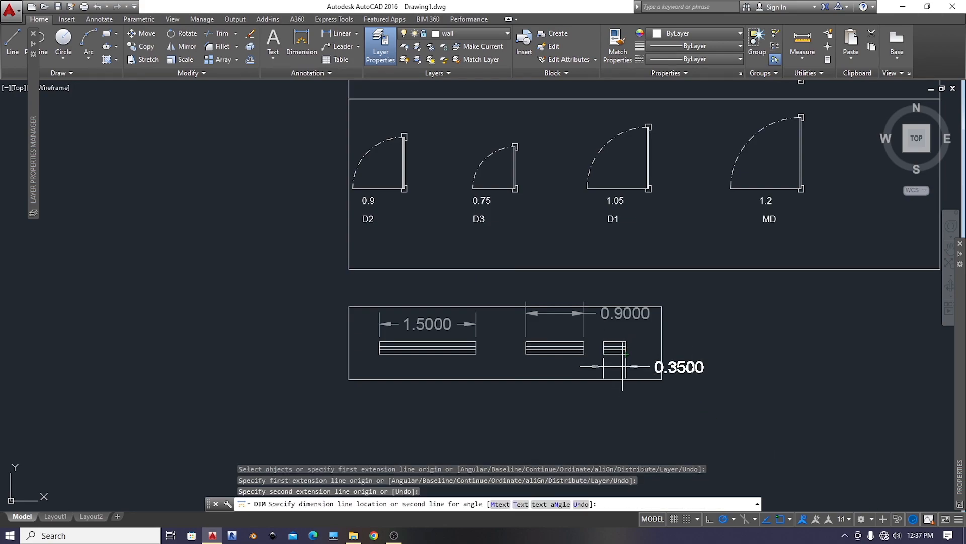
left_click(625, 364)
key("Escape")
key("ctrl+s")
Copy the 0.9 m window symbol from the window table into the bottom outer wall, centred on the lower-right room
scroll(585, 334, "up", 2)
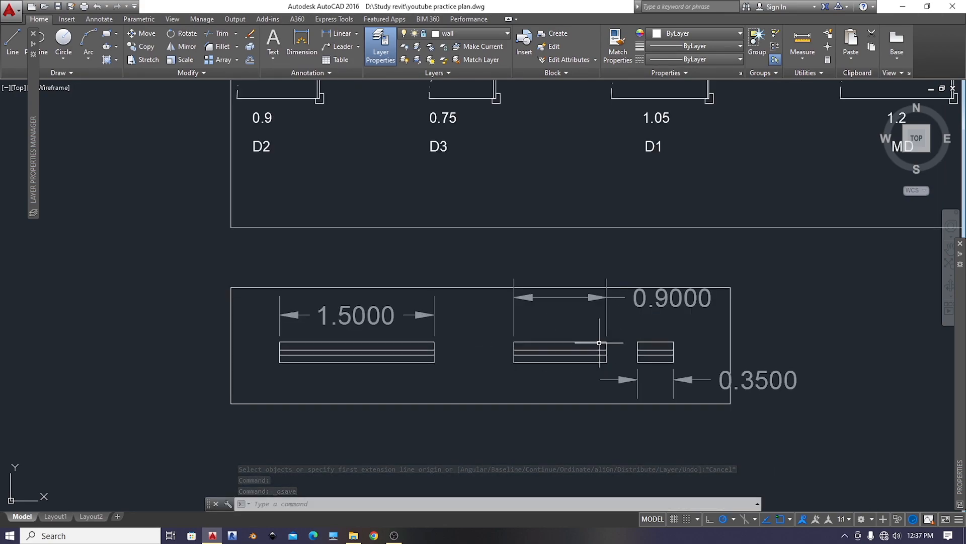
left_click(624, 338)
left_click(505, 366)
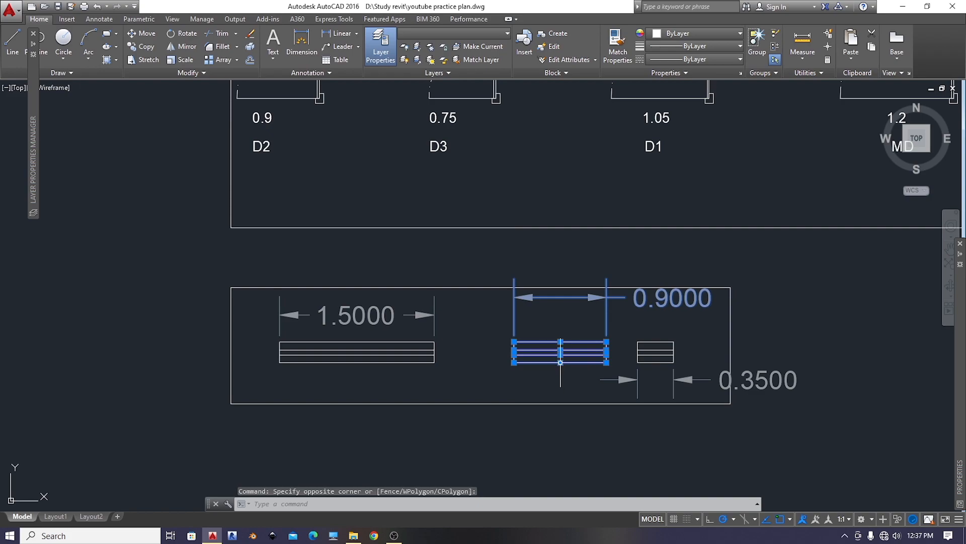
type("cp")
key("Return")
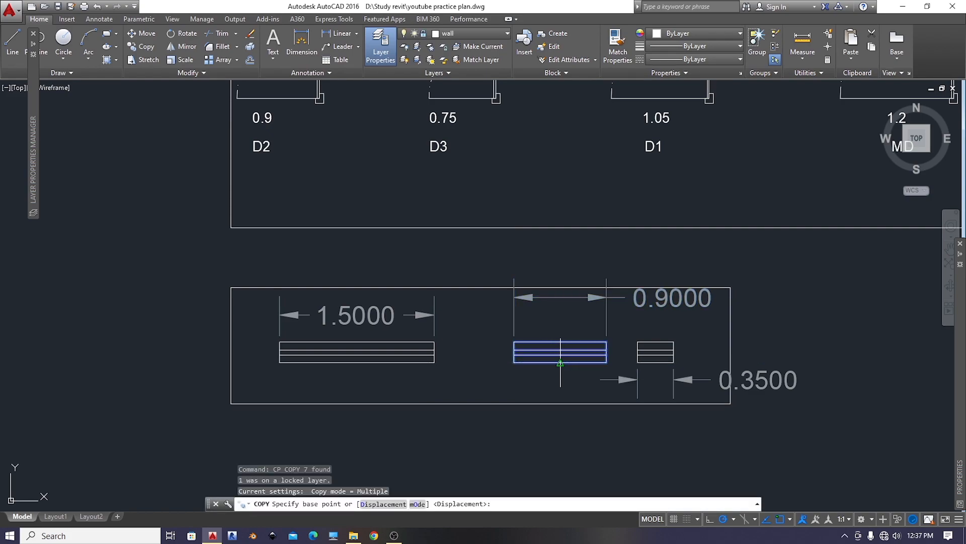
left_click(560, 363)
scroll(561, 363, "down", 5)
middle_click_drag(474, 250, 564, 396)
scroll(495, 261, "up", 6)
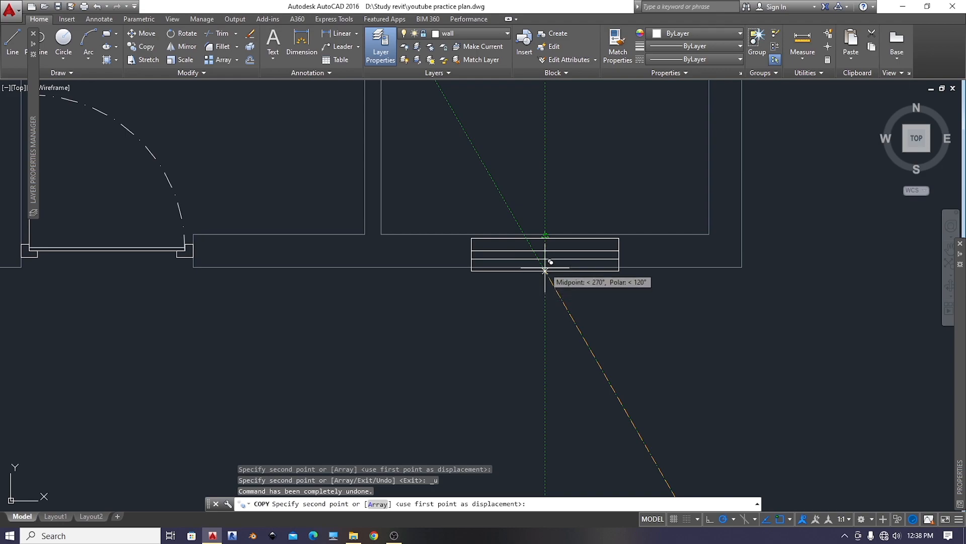
scroll(546, 255, "up", 6)
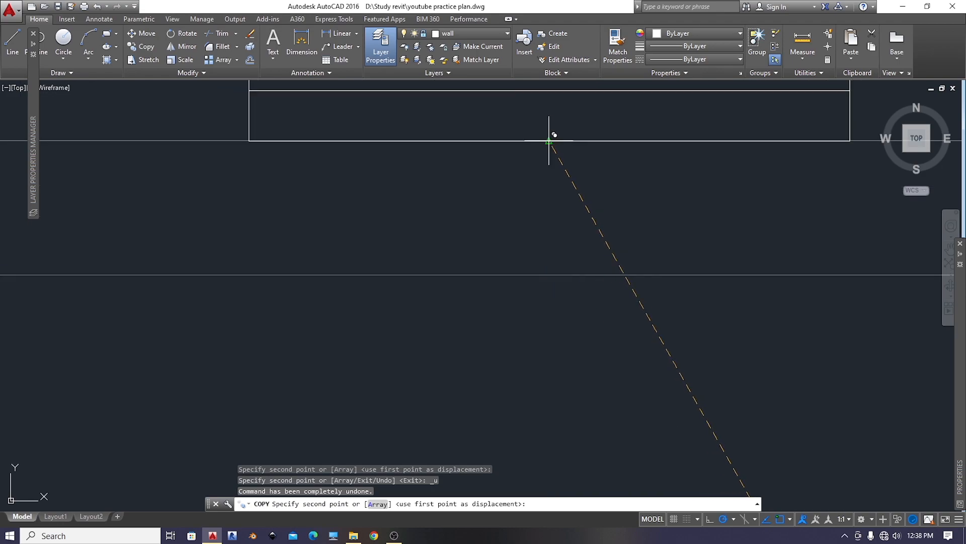
left_click(549, 274)
scroll(578, 259, "down", 10)
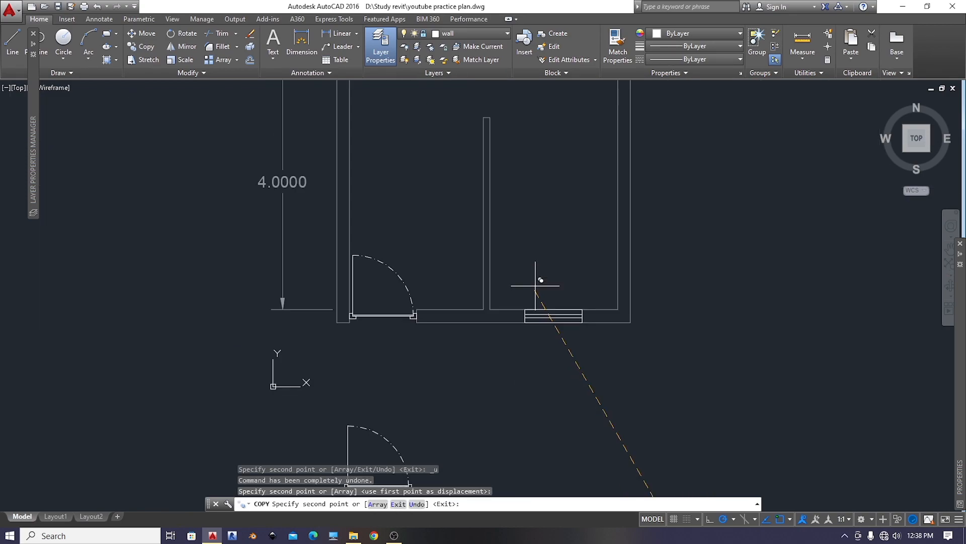
Place a second copy of the 0.9 m window in the upper-left room, just below the top wall near the outer corner
scroll(541, 282, "down", 3)
scroll(465, 150, "up", 7)
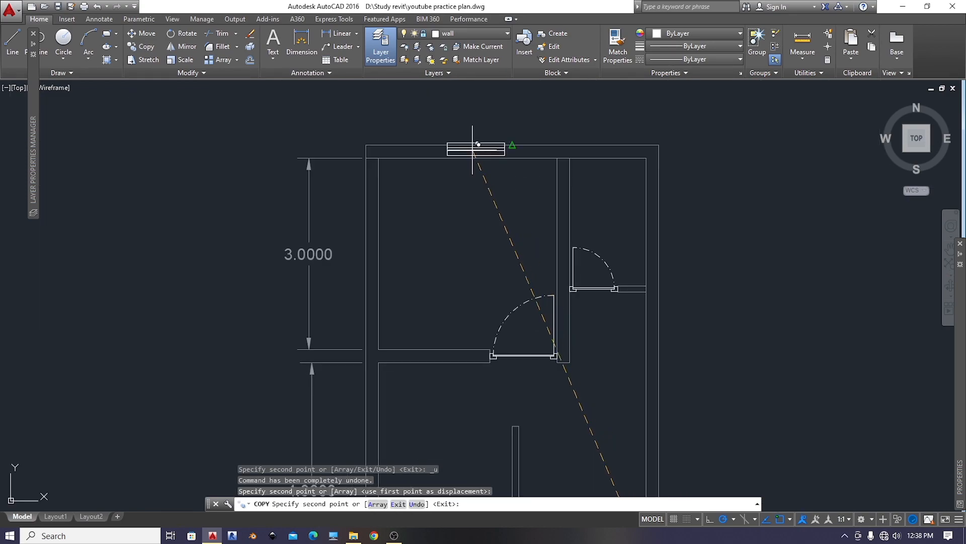
left_click(539, 261)
scroll(578, 264, "down", 3)
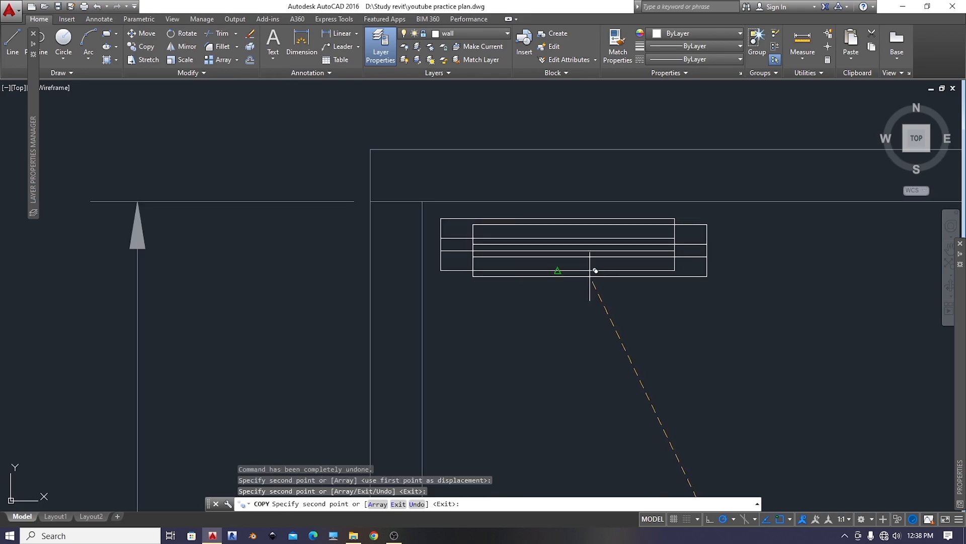
key("Escape")
Move the second 0.9 m window into the top wall, fitting its lower-left corner to the room's inner corner
left_click(709, 215)
left_click(438, 277)
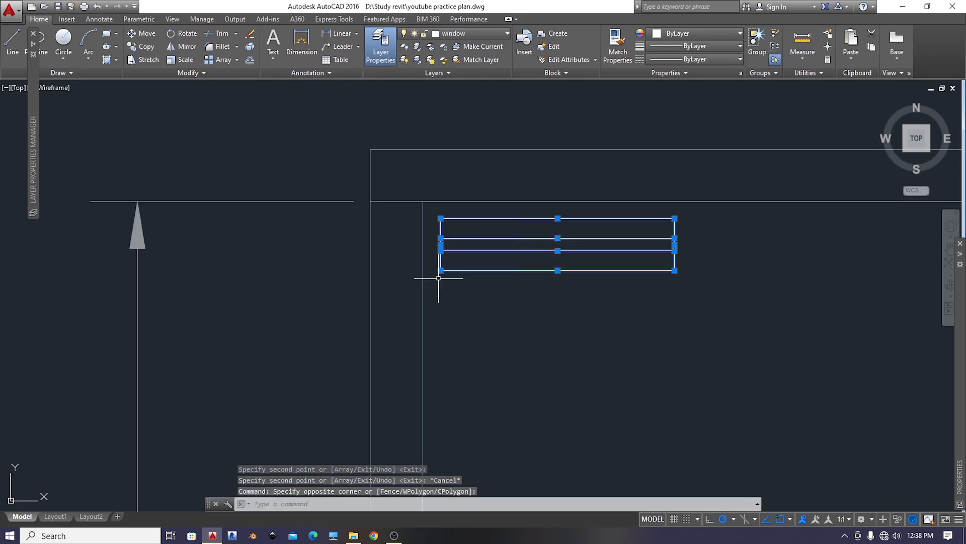
type("m")
key("Return")
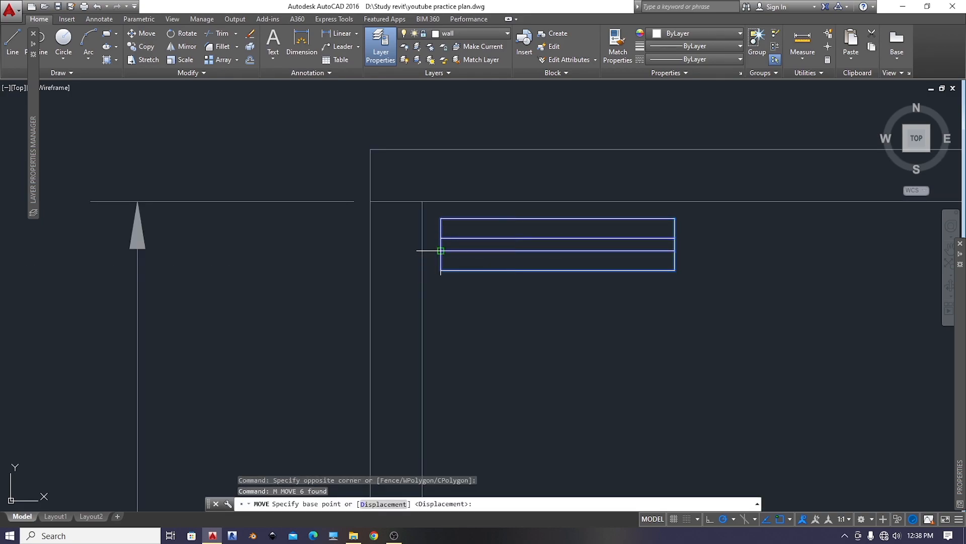
left_click(440, 270)
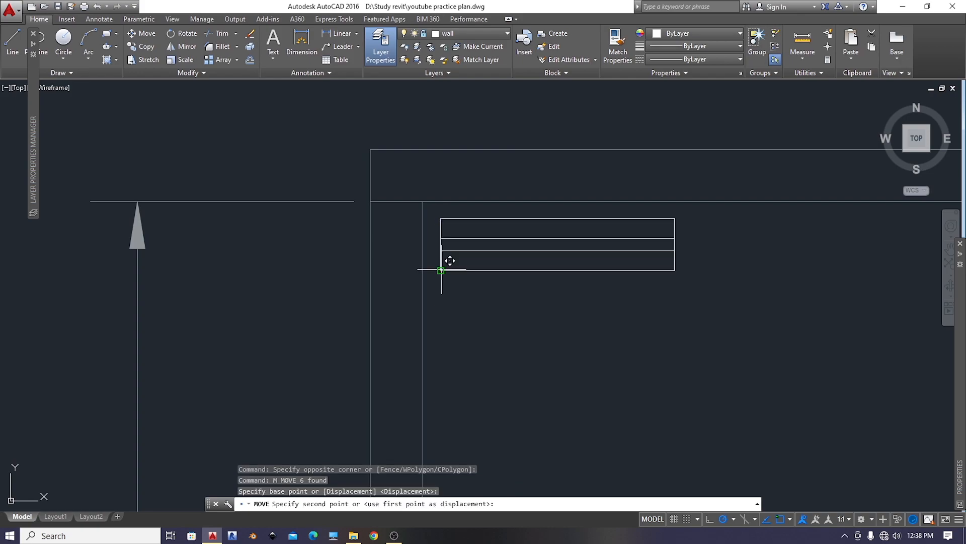
left_click(433, 190)
Move the window along the top wall, a short distance away from the upper-left room's inner corner
left_click(706, 125)
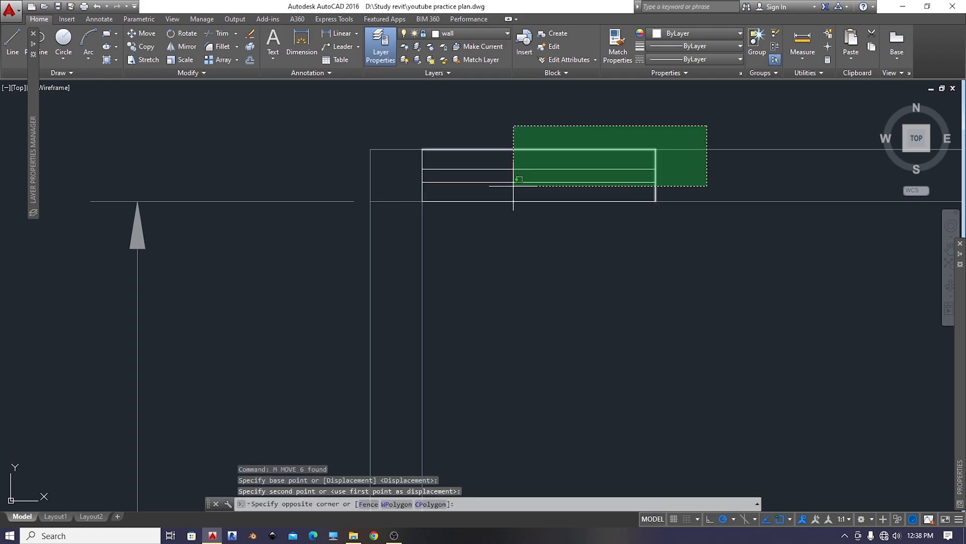
left_click(413, 209)
type("m")
key("Return")
left_click(422, 201)
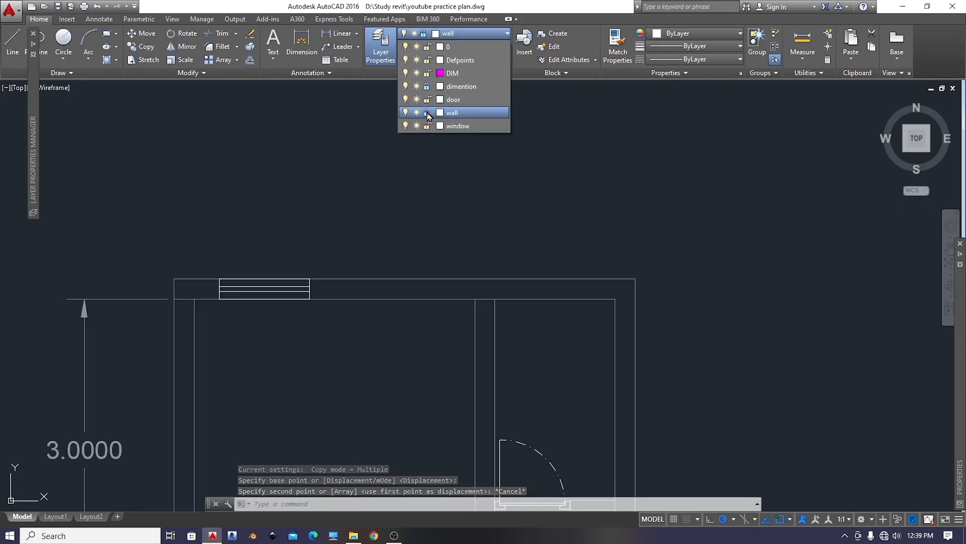
Try to trim the wall lines near the top window with the wall layer temporarily unlocked
left_click(552, 222)
type("tr")
key("Return")
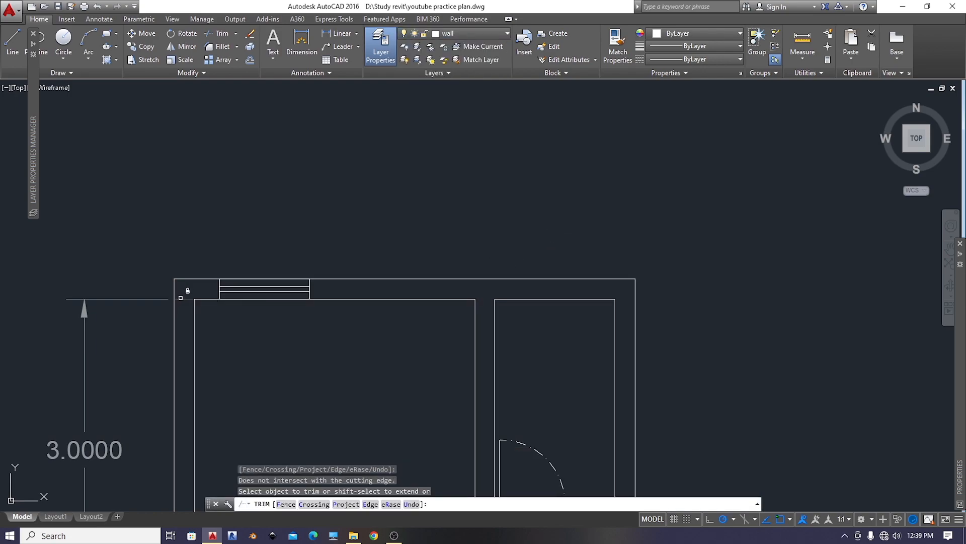
key("Escape")
scroll(413, 217, "down", 2)
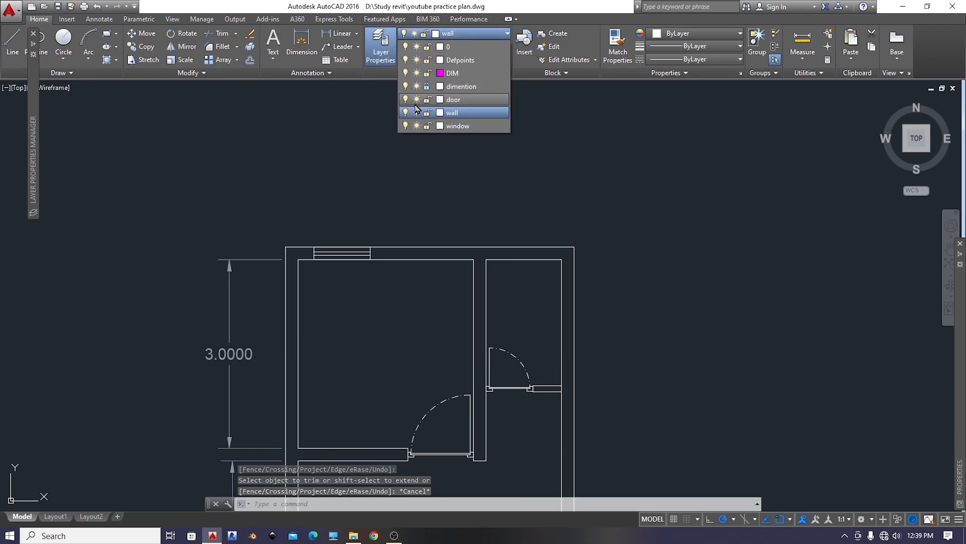
left_click(428, 113)
scroll(377, 241, "up", 3)
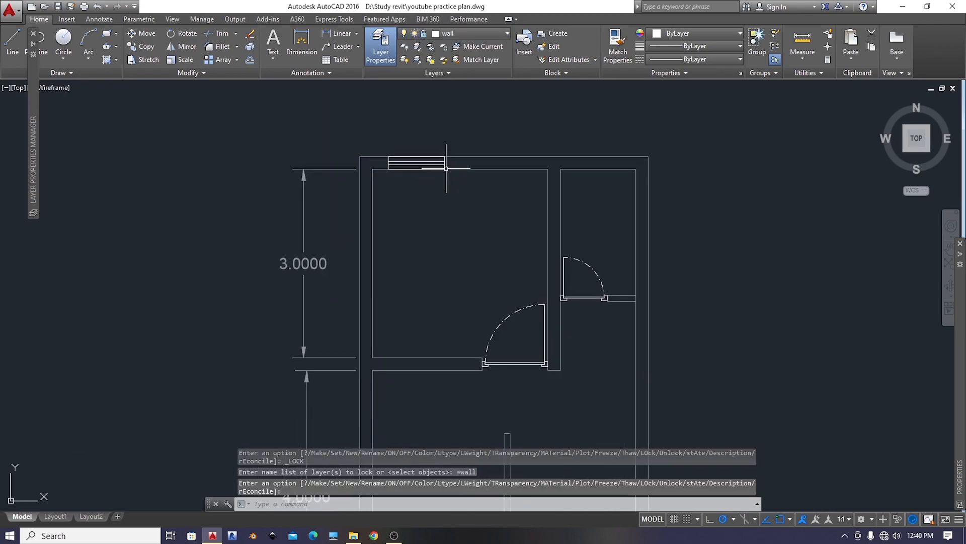
left_click(445, 136)
left_click(282, 187)
key("Return")
left_click(285, 188)
key("Escape")
Move the 0.9 m window along the top wall so that it is centred on the upper-left room
left_click(467, 115)
left_click(276, 204)
type("m")
key("Return")
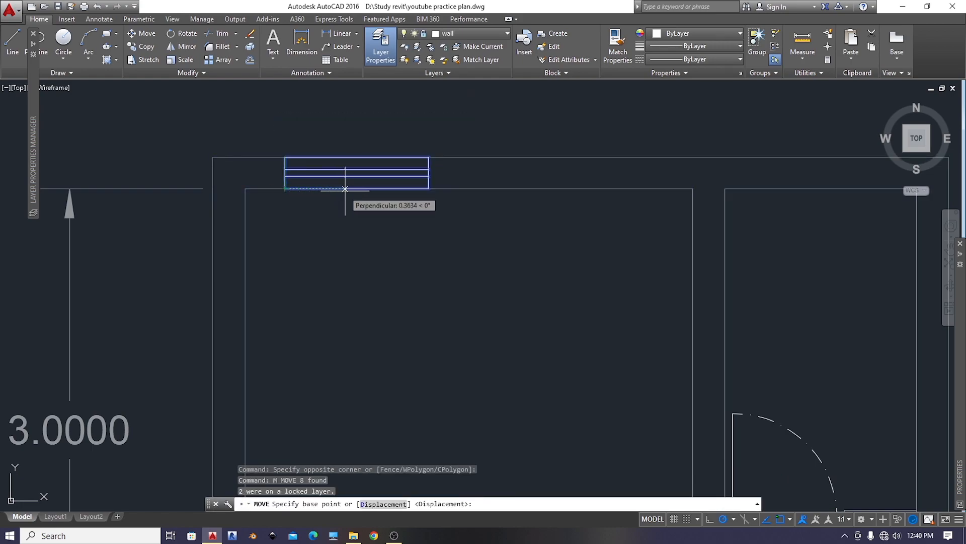
left_click(362, 190)
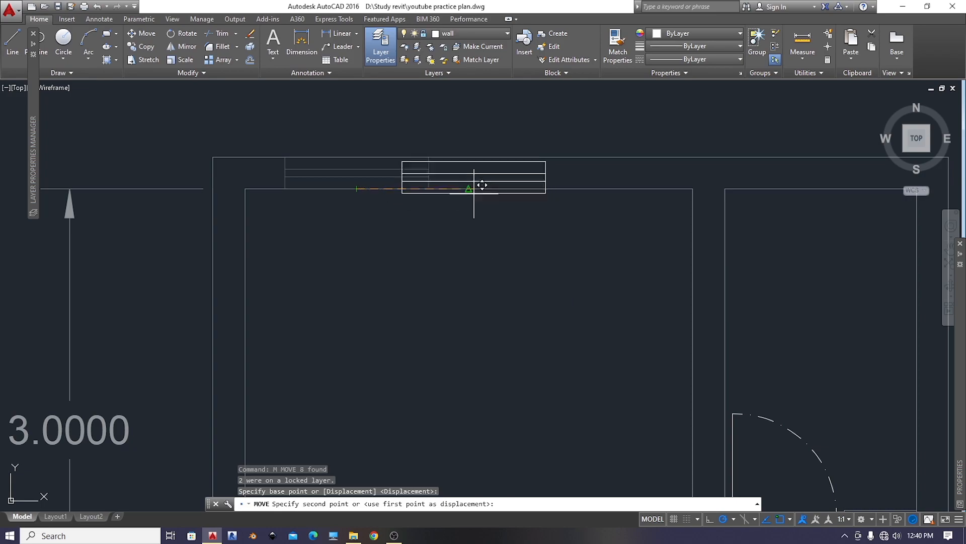
left_click(477, 180)
Copy the smallest 0.35 m window symbol onto the bottom wall's inner line, between the entrance door and the partition
scroll(384, 158, "down", 6)
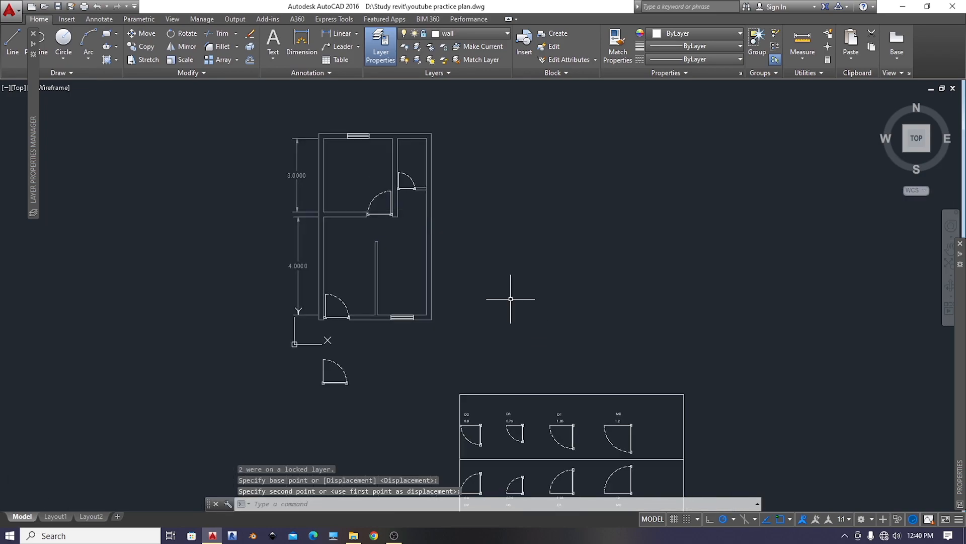
middle_click_drag(564, 476, 557, 397)
scroll(557, 396, "up", 6)
middle_click_drag(567, 456, 580, 354)
scroll(579, 355, "up", 4)
left_click(582, 384)
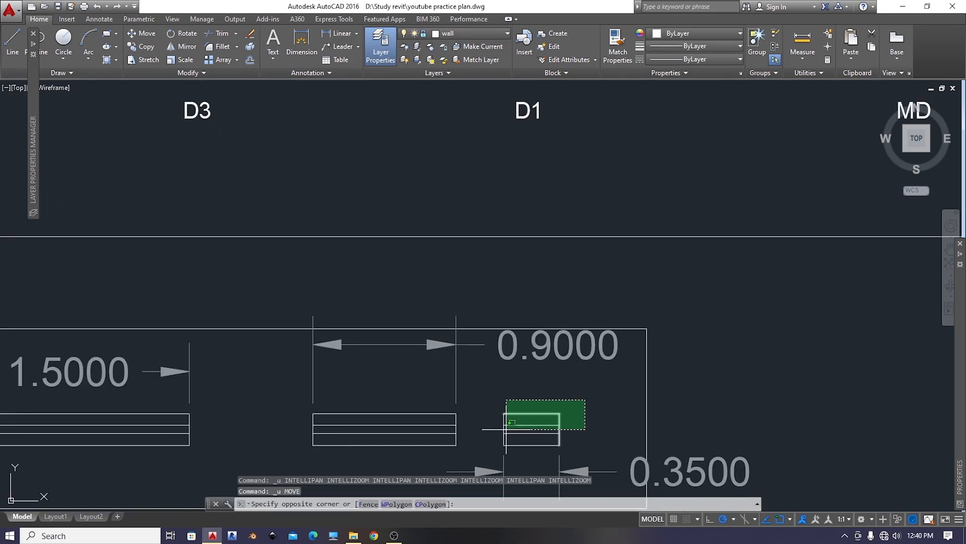
left_click(484, 451)
type("co")
key("space")
left_click(504, 445)
scroll(443, 384, "down", 6)
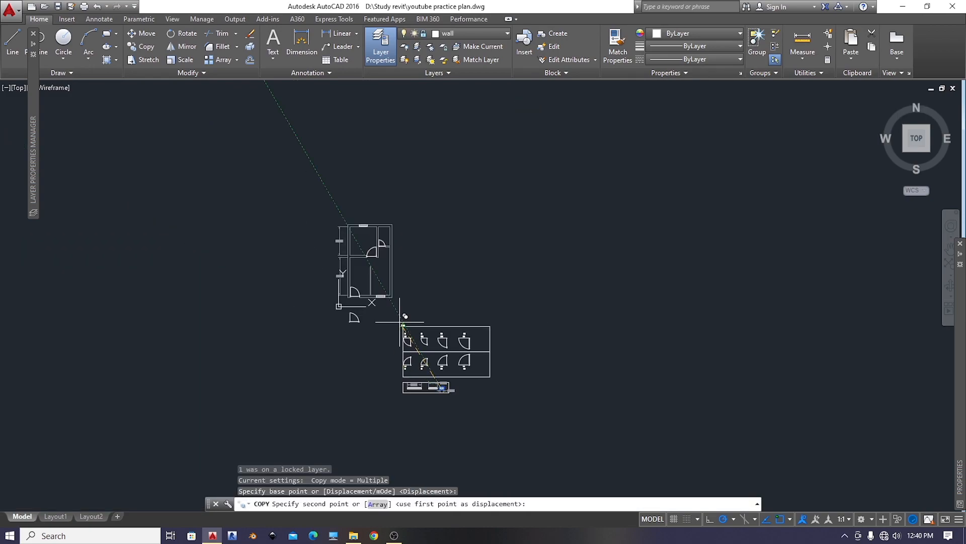
scroll(336, 285, "up", 4)
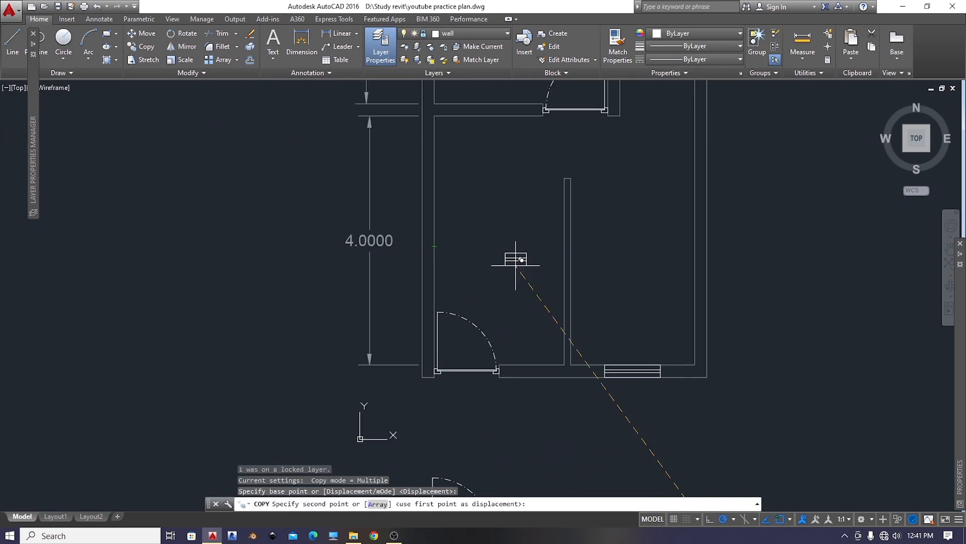
Place another copy of the 0.35 m window in the top wall, centred on the small upper-right room
scroll(643, 274, "down", 5)
scroll(559, 190, "up", 5)
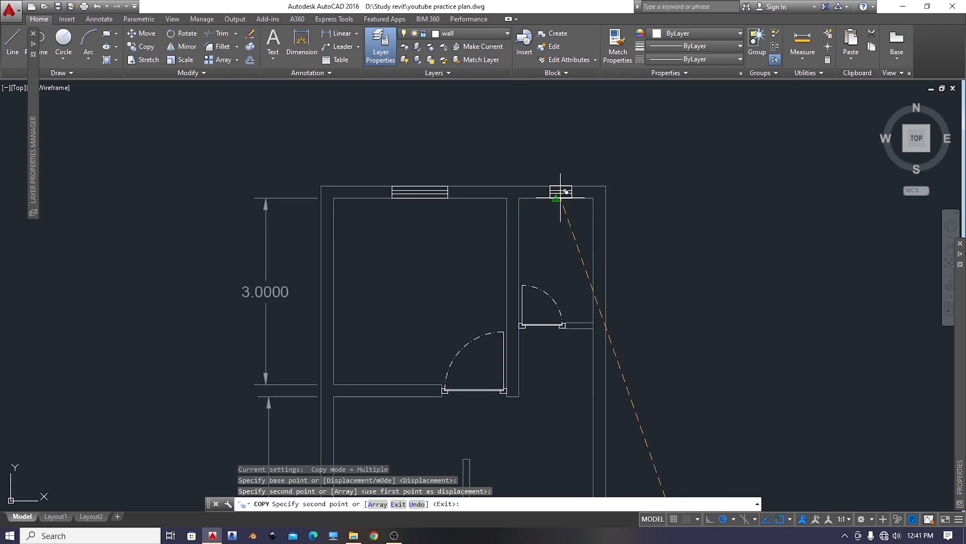
left_click(556, 191)
key("Escape")
Rotate the lower small window half a turn about its bottom edge so it sits within the wall, and save the drawing
scroll(699, 240, "down", 5)
scroll(604, 390, "up", 5)
left_click(626, 305)
left_click(587, 331)
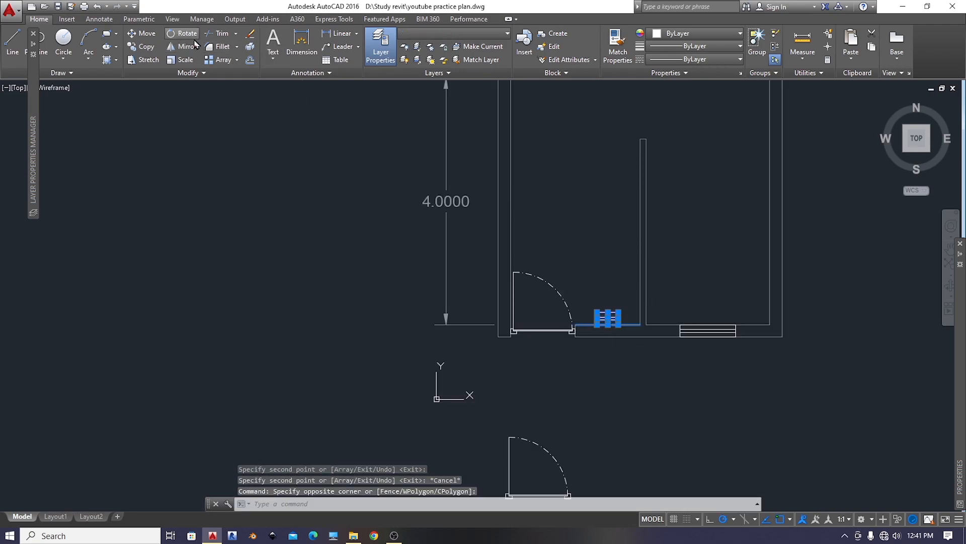
left_click(187, 36)
left_click(581, 323)
middle_click_drag(688, 293, 565, 294)
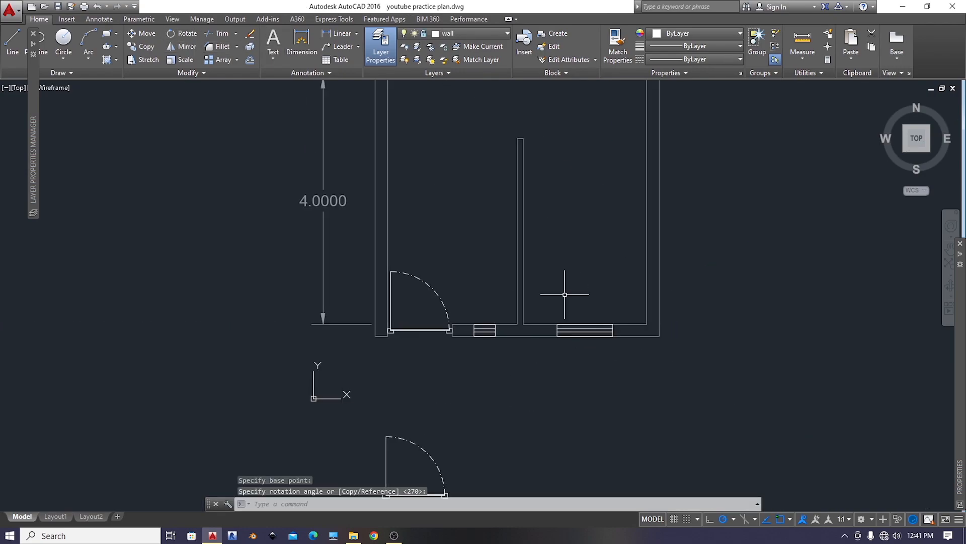
scroll(555, 273, "down", 6)
key("ctrl+s")
Delete the spare door symbol below the plan and the copied door and window tables
left_click(488, 351)
left_click(826, 291)
left_click(526, 489)
key("Delete")
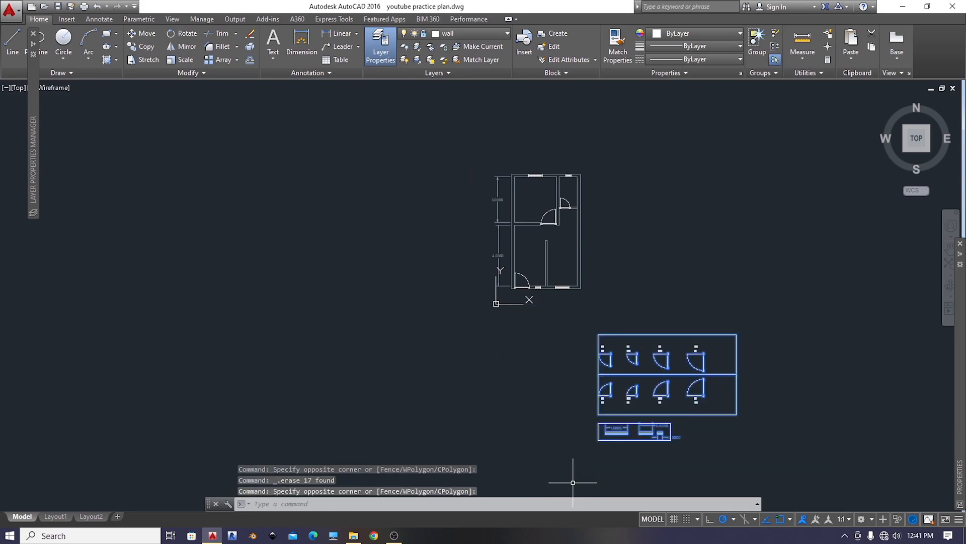
Unlock the dimention and wall layers and delete the leftover dimensions of the removed window table
left_click(473, 33)
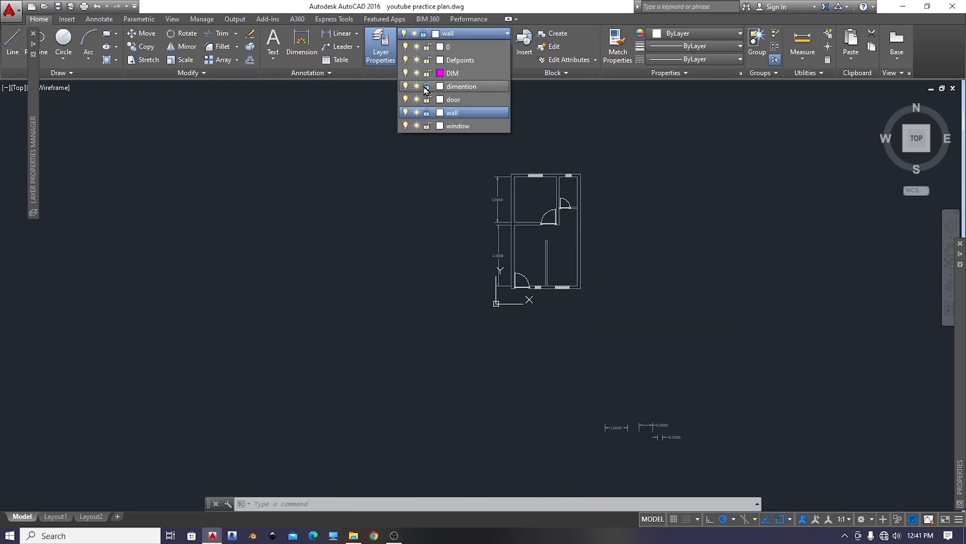
left_click(423, 113)
left_click(660, 338)
left_click(688, 395)
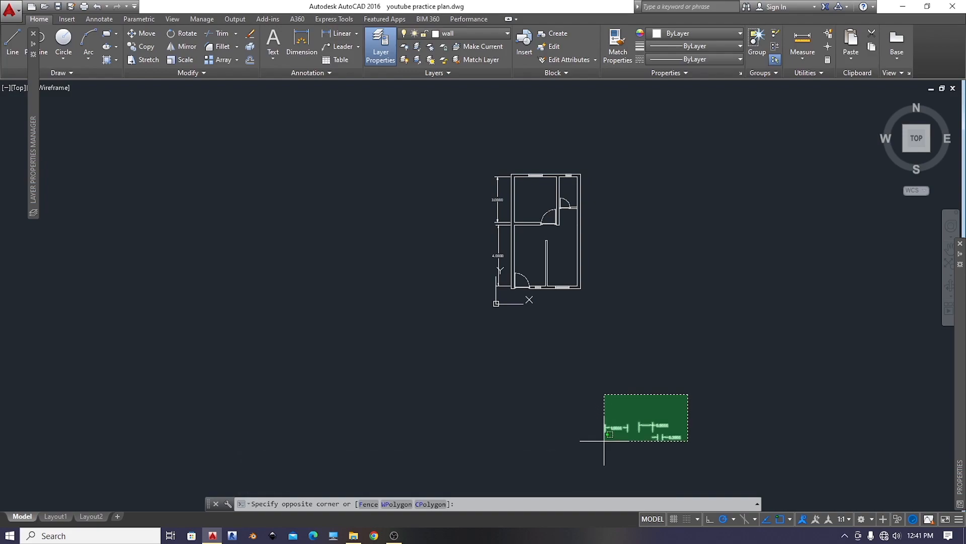
left_click(588, 448)
key("Delete")
Lock the wall layer again
scroll(526, 176, "up", 5)
left_click(474, 33)
left_click(423, 112)
Assign the window symbols in the plan's top and bottom walls to the window layer
scroll(529, 204, "down", 4)
left_click(466, 114)
left_click(443, 132)
scroll(456, 132, "up", 3)
scroll(579, 146, "down", 1)
left_click(612, 93)
left_click(570, 145)
scroll(554, 330, "down", 2)
middle_click_drag(554, 330, 557, 244)
left_click(591, 374)
left_click(534, 413)
left_click(512, 378)
left_click(473, 33)
left_click(458, 126)
left_click(548, 277)
key("Escape")
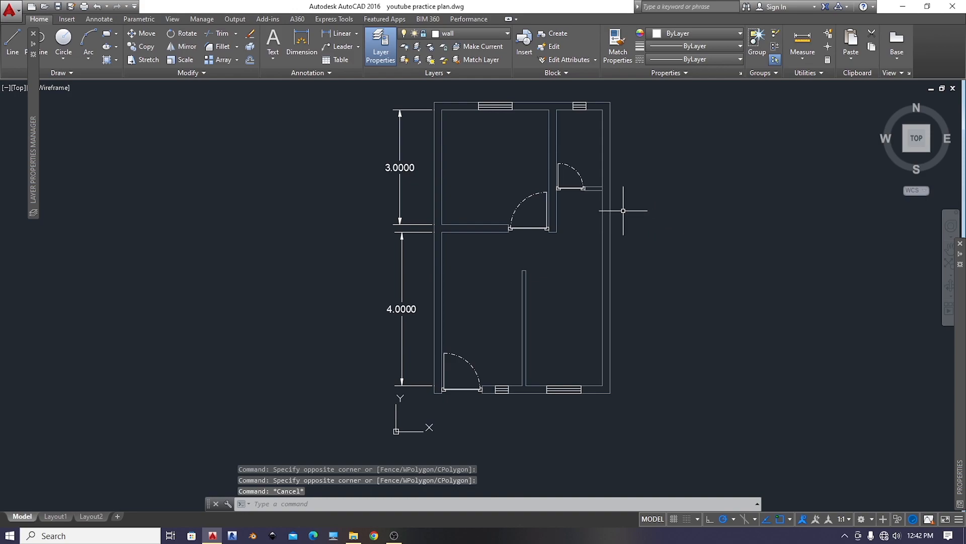
Lock the window layer
left_click(473, 33)
left_click(428, 126)
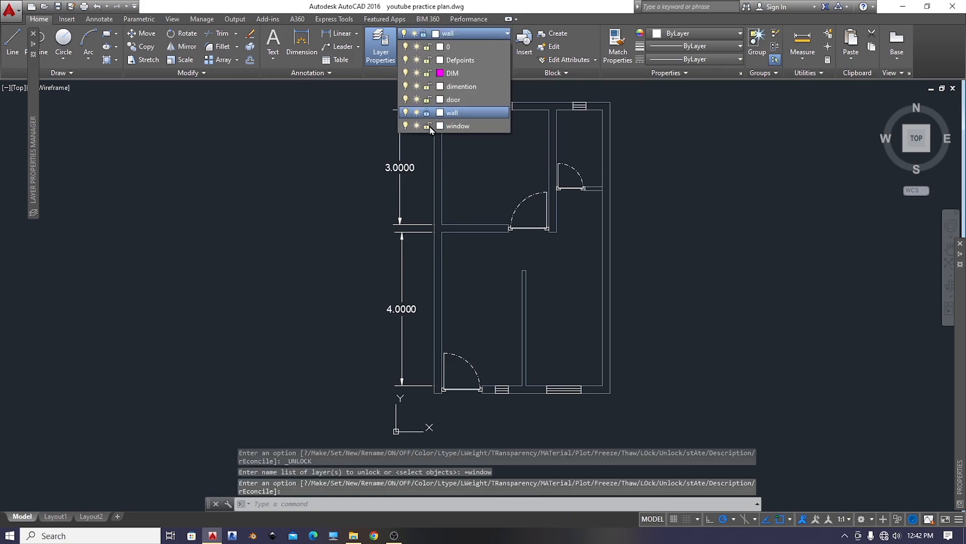
left_click(580, 280)
Assign the three door symbols in the plan to the door layer
left_click(591, 151)
left_click(439, 421)
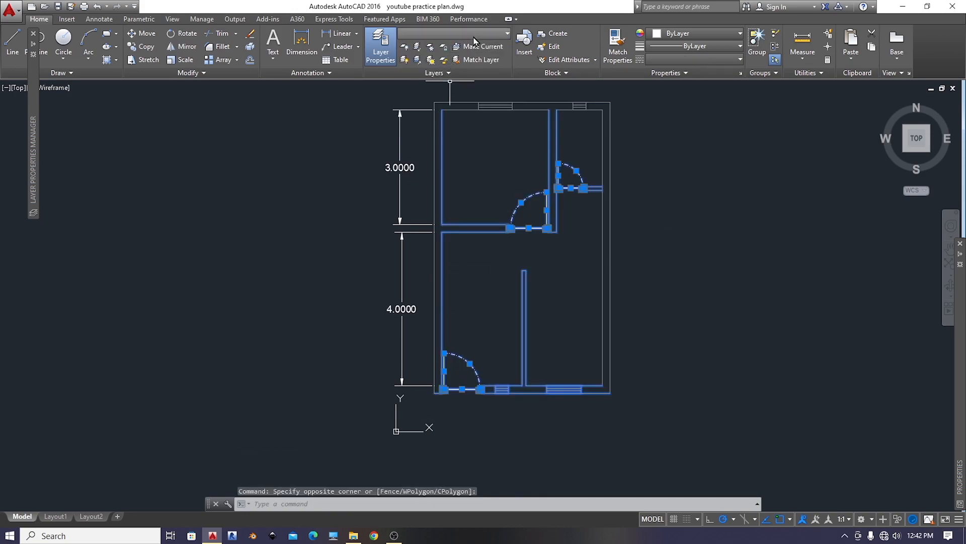
left_click(474, 33)
left_click(453, 100)
left_click(549, 278)
Lock the door layer and save the drawing
left_click(473, 33)
left_click(428, 99)
left_click(647, 209)
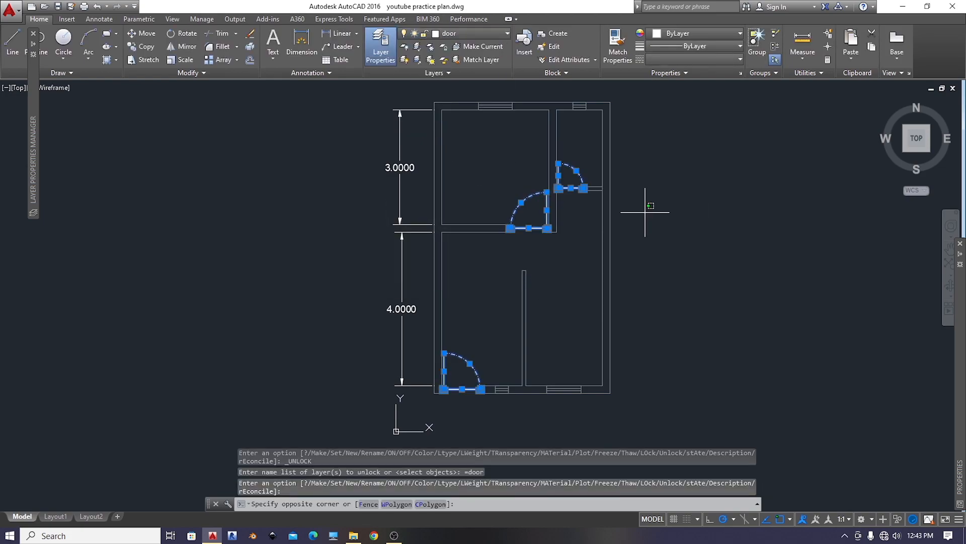
key("Escape")
left_click(473, 33)
left_click(428, 100)
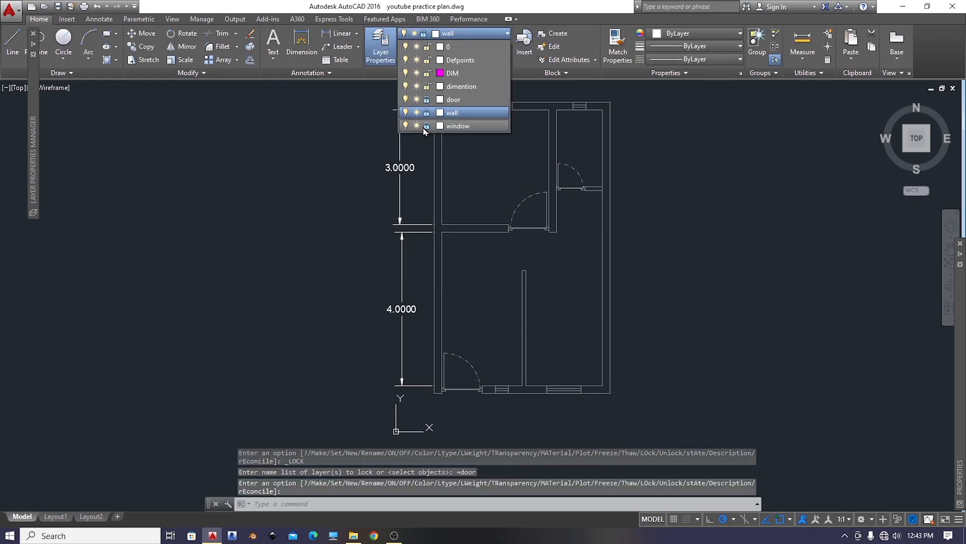
left_click(680, 232)
key("ctrl+s")
Set the dimention layer's colour to green, index colour 110
left_click(473, 33)
left_click(440, 86)
left_click(470, 225)
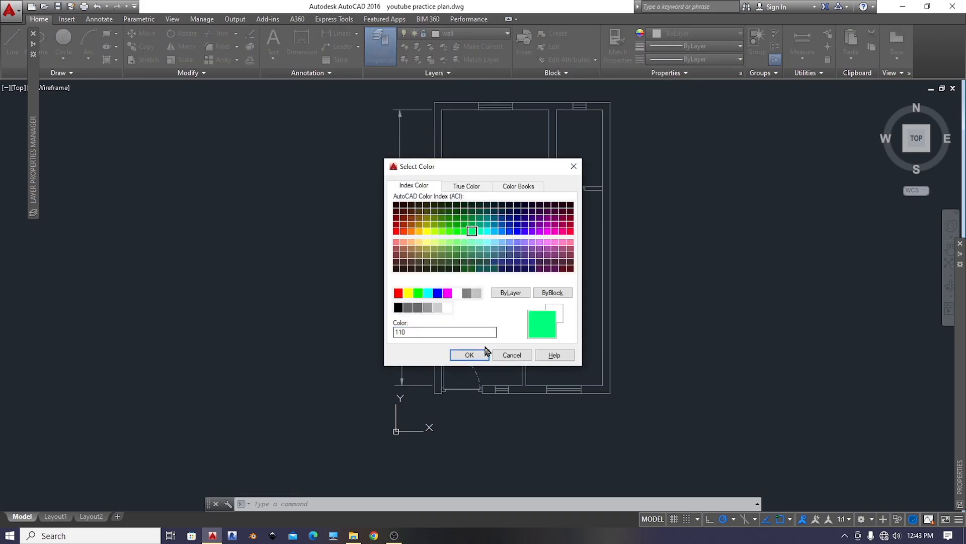
left_click(461, 352)
Set the door layer's colour to a reddish orange from the index colours
left_click(473, 33)
left_click(440, 100)
left_click(401, 229)
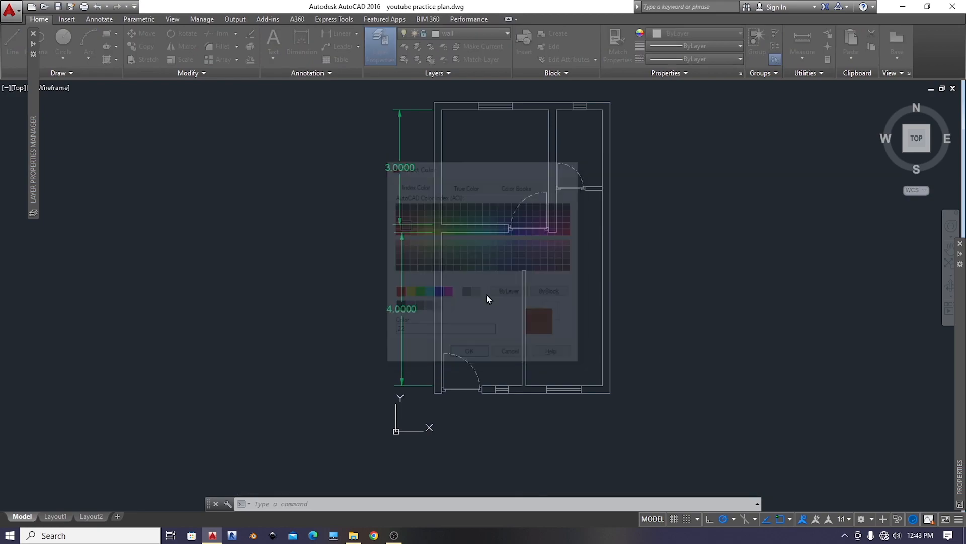
Set the wall layer's colour to a dark grey from the index colours
left_click(460, 353)
left_click(473, 33)
left_click(440, 112)
left_click(414, 309)
left_click(459, 352)
Make the window layer current and set its colour to blue from the index colours
left_click(473, 34)
left_click(468, 125)
left_click(473, 33)
left_click(440, 126)
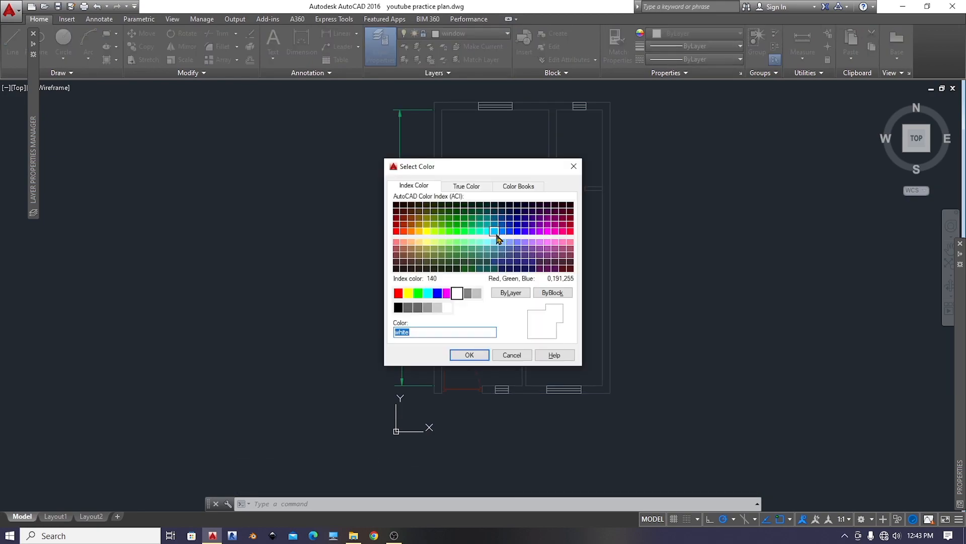
left_click(482, 357)
Unlock the window and dimention layers
scroll(675, 236, "up", 2)
scroll(572, 203, "down", 4)
left_click(490, 34)
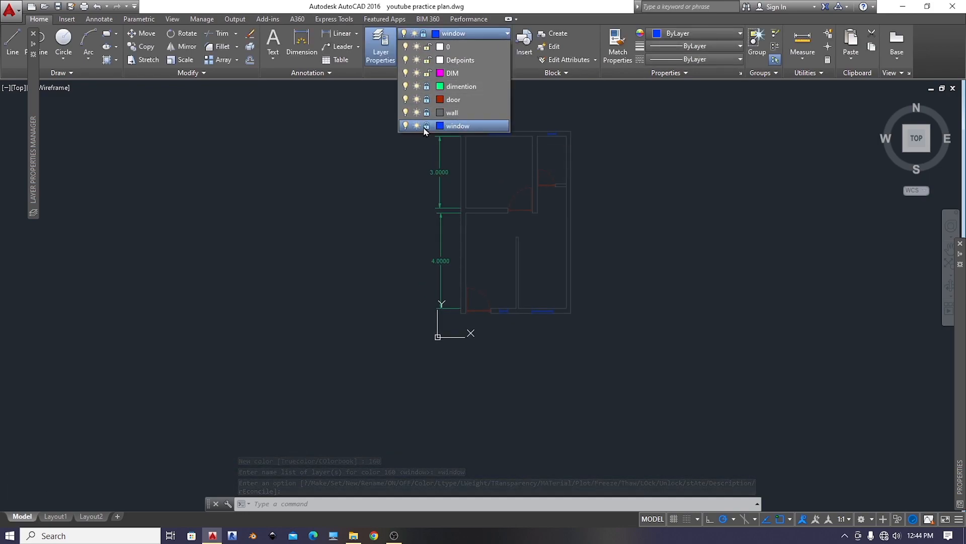
left_click(426, 126)
scroll(606, 143, "up", 2)
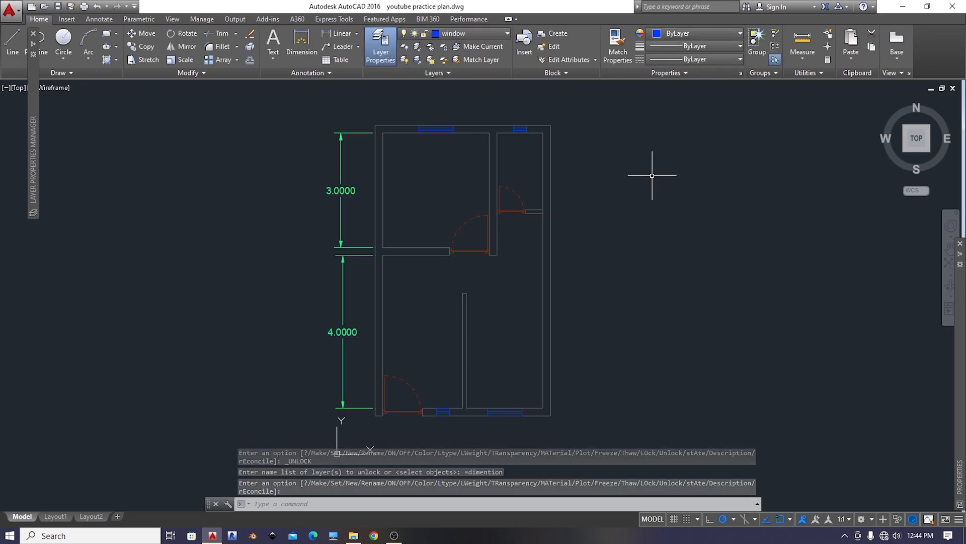
Add single-line text reading "like share and subscribe" beside the floor plan, with height 1 and rotation 0
type("text")
key("Return")
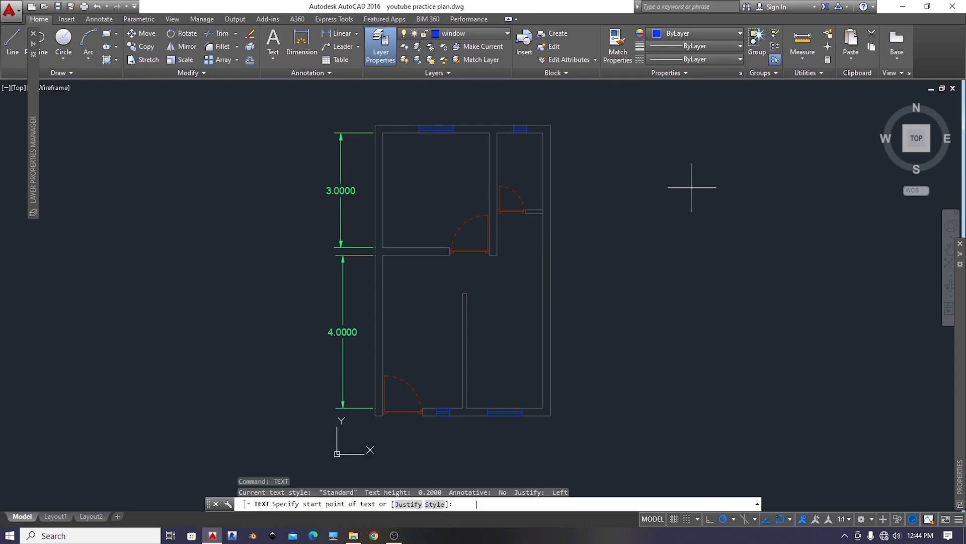
left_click(643, 203)
type("1")
key("Return")
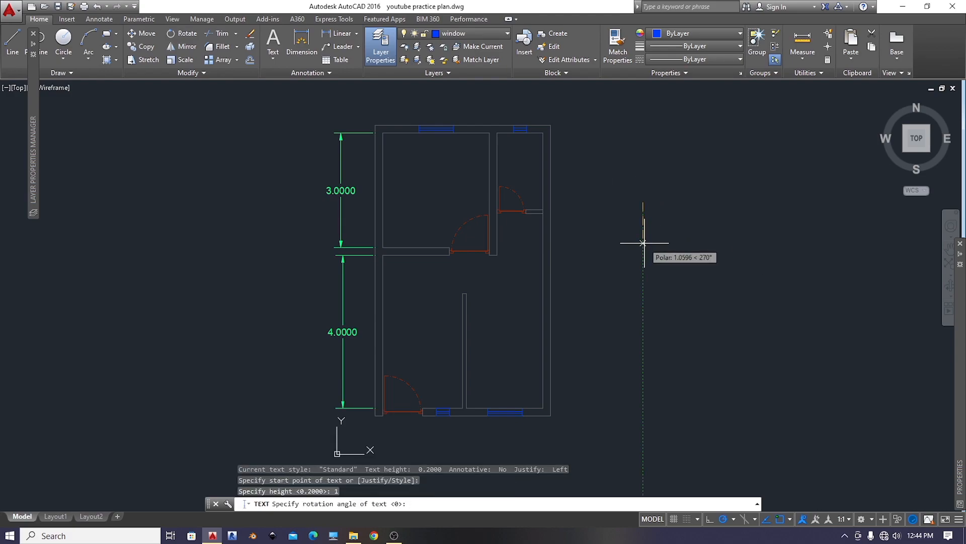
key("Return")
type("like")
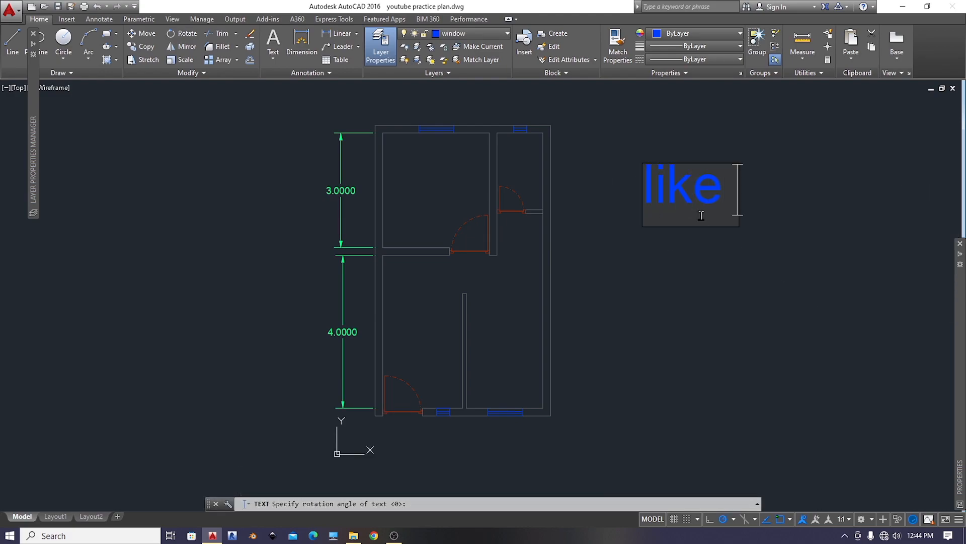
type(" share and  subscribe")
key("Return")
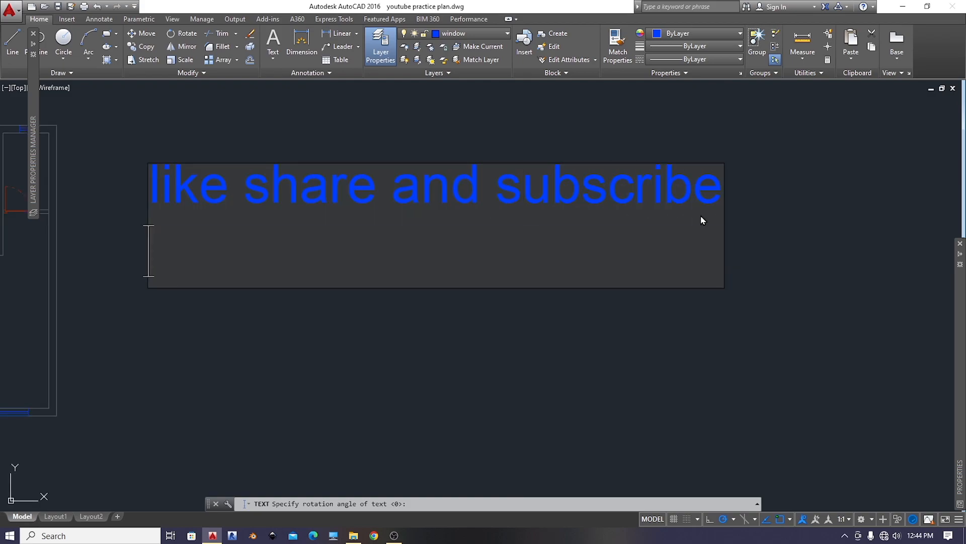
key("Return")
left_click(739, 160)
left_click(739, 161)
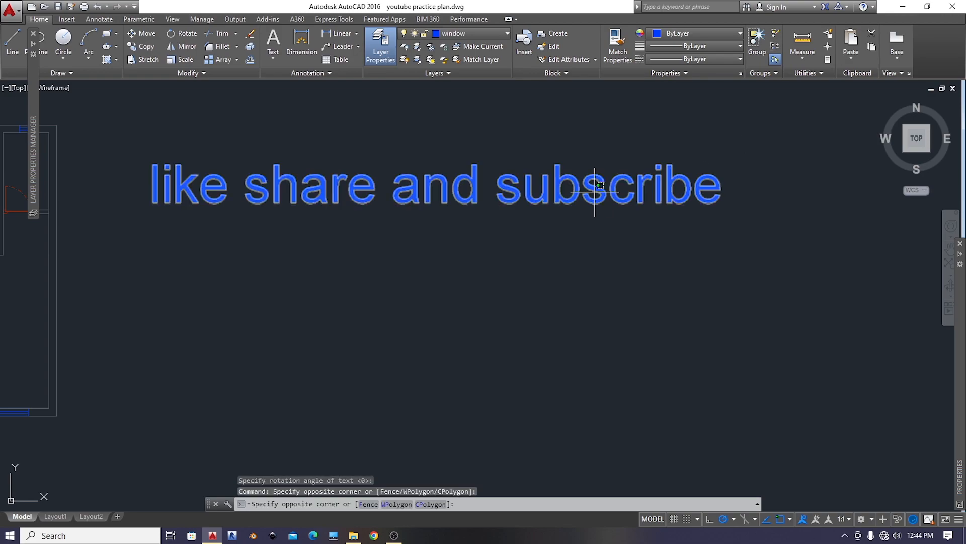